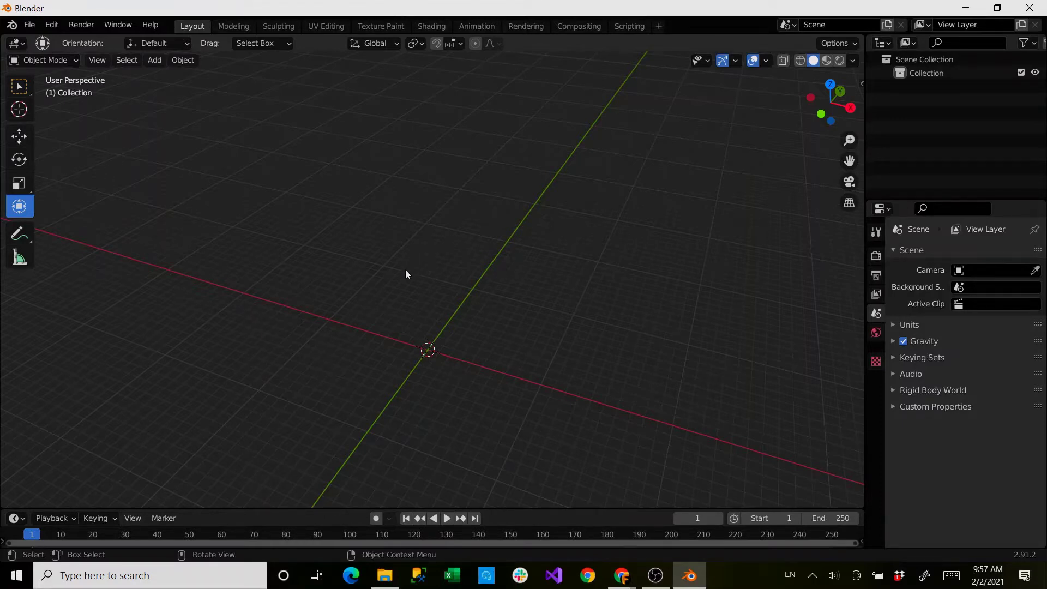
# - Add an ico sphere at the origin with 2 subdivisions and a radius of 17.6 m
pyautogui.hotkey('shift', 'a')
pyautogui.moveTo(526, 301)
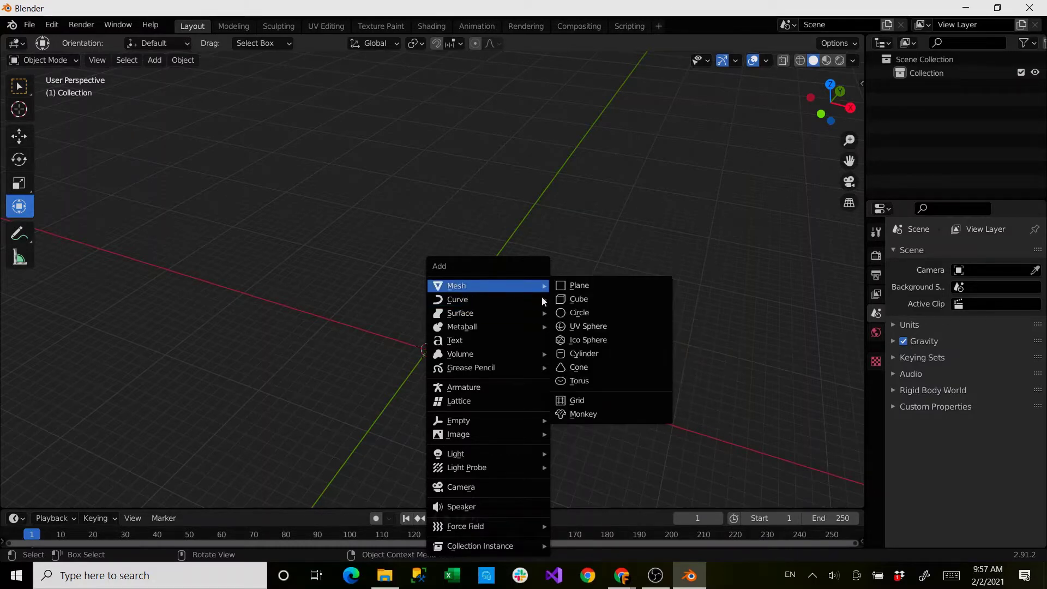
pyautogui.click(591, 339)
pyautogui.moveTo(362, 355); pyautogui.dragTo(390, 329, button='middle')
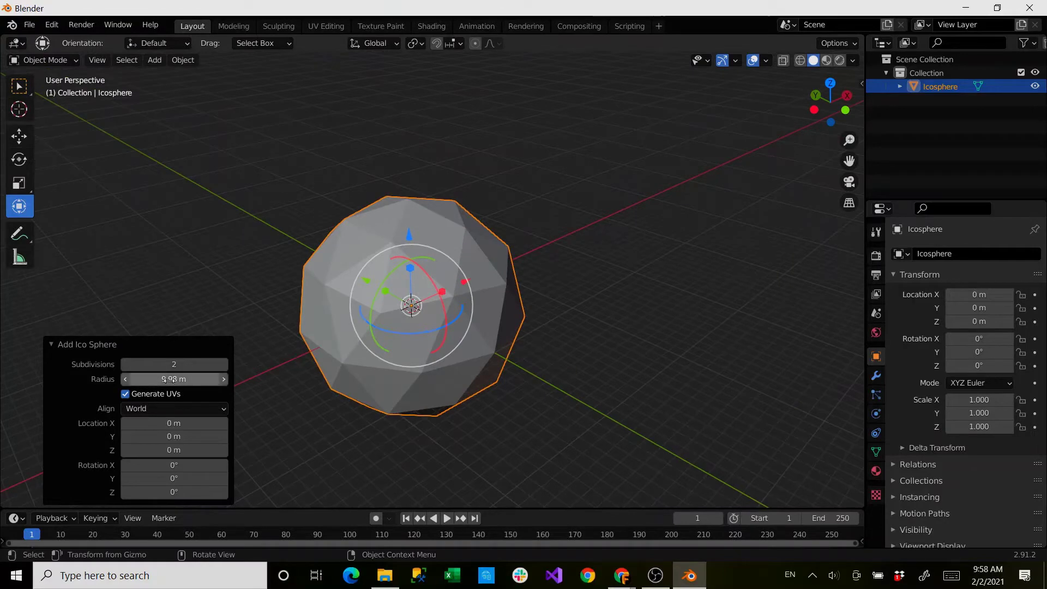
pyautogui.moveTo(173, 378); pyautogui.dragTo(591, 427)
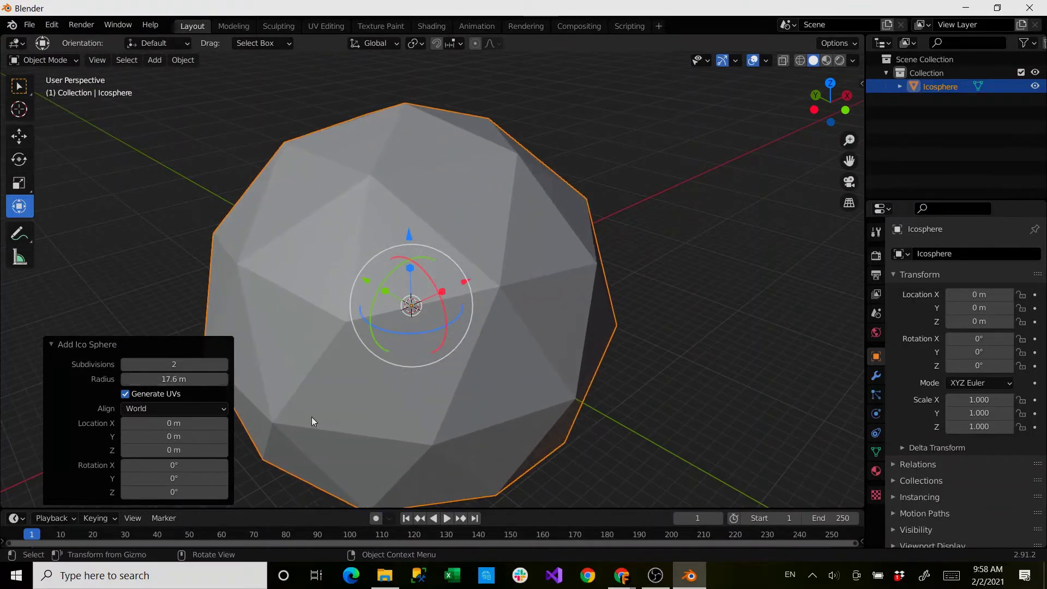
pyautogui.scroll(-4, 316, 416)
pyautogui.scroll(-1, 289, 410)
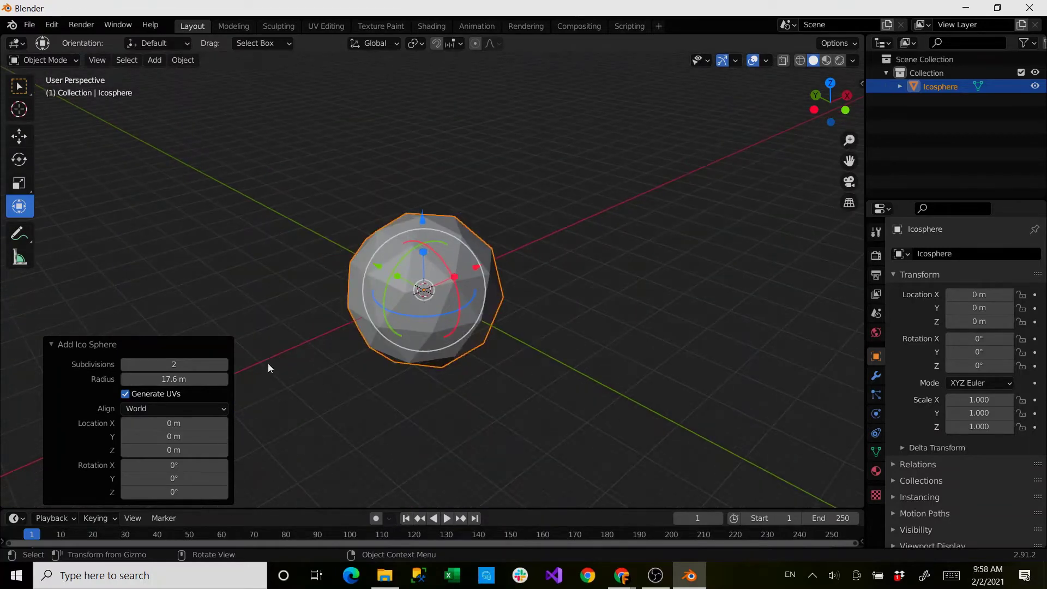
# - Enter Edit Mode on the icosphere and use the Select tool to pick one upper triangular face facing the view
pyautogui.click(125, 284)
pyautogui.click(43, 60)
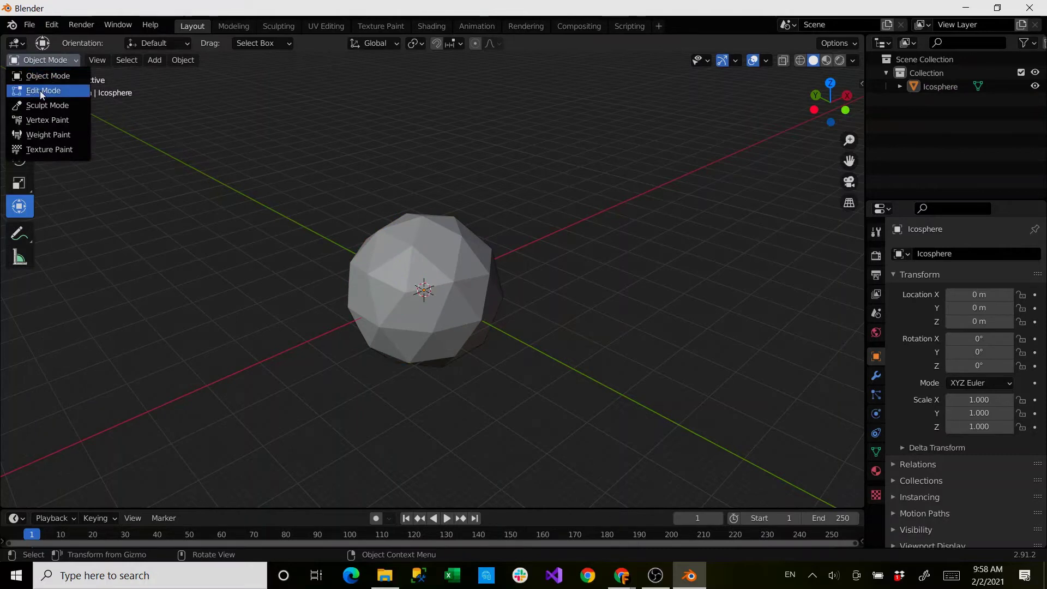
pyautogui.click(40, 90)
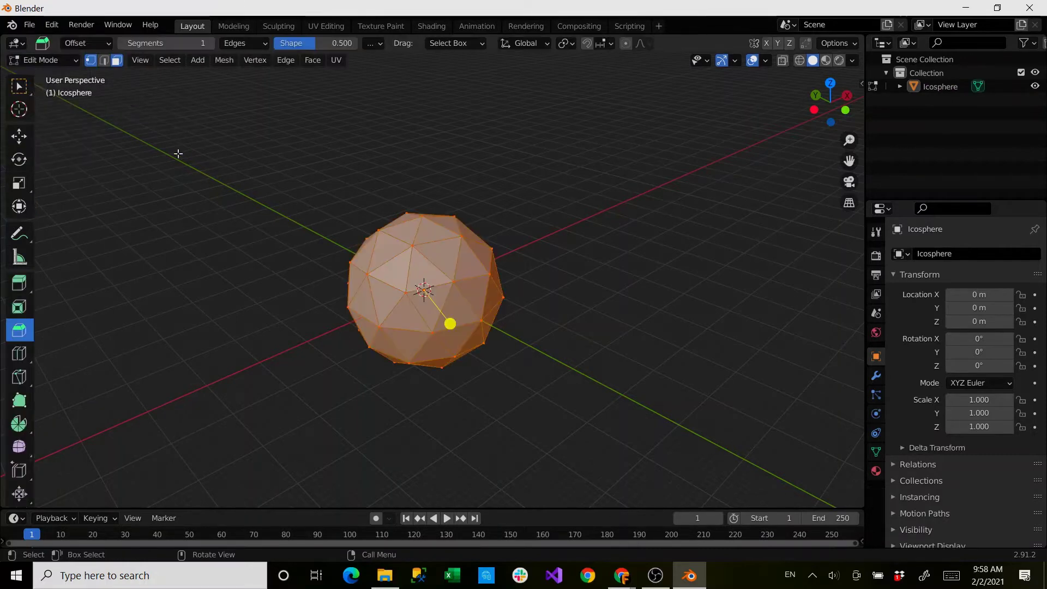
pyautogui.click(327, 308)
pyautogui.scroll(2, 323, 310)
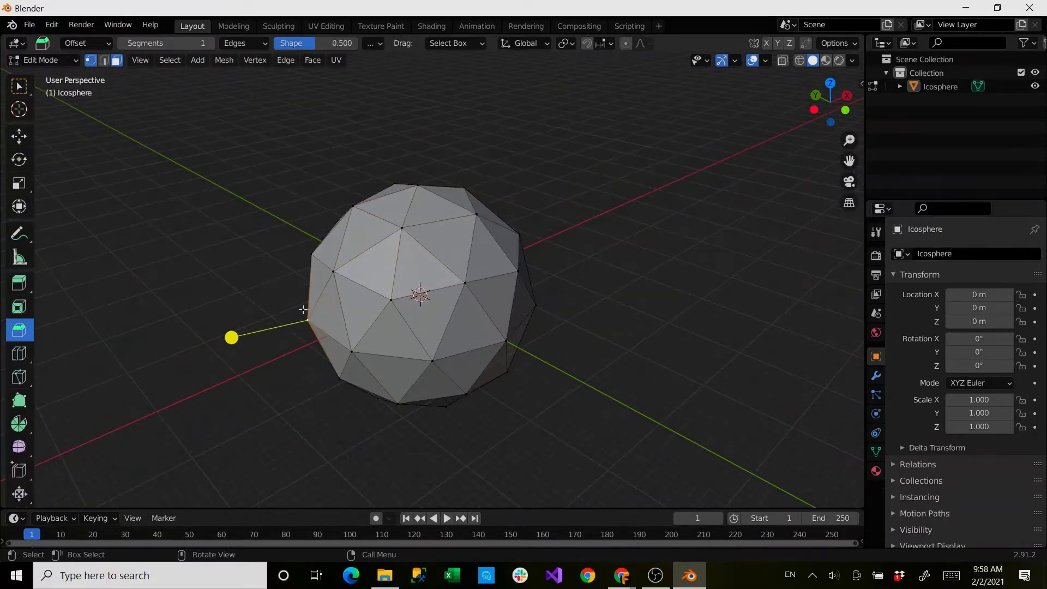
pyautogui.click(18, 87)
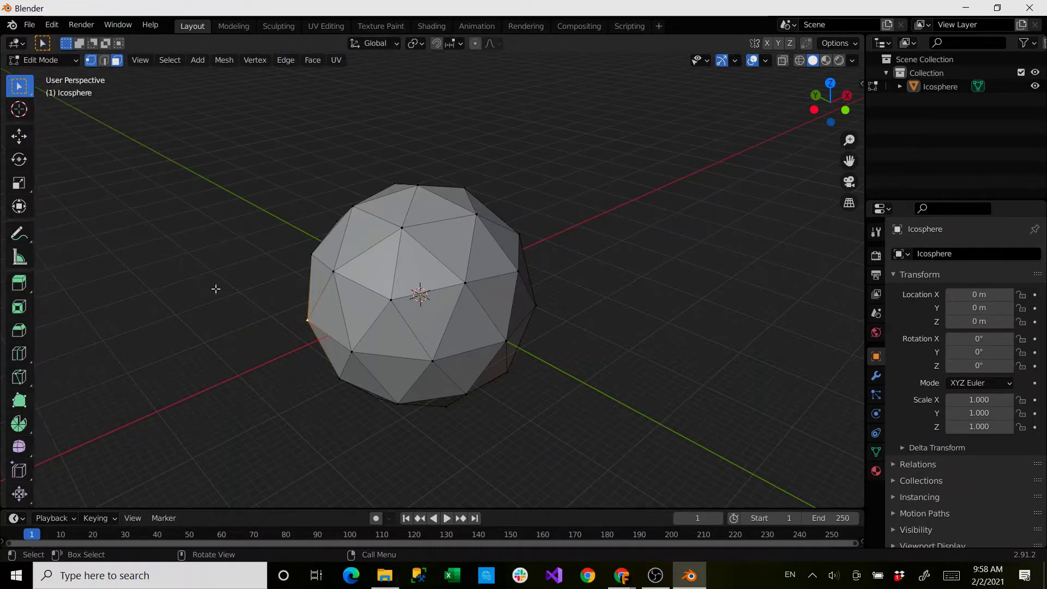
pyautogui.click(367, 342)
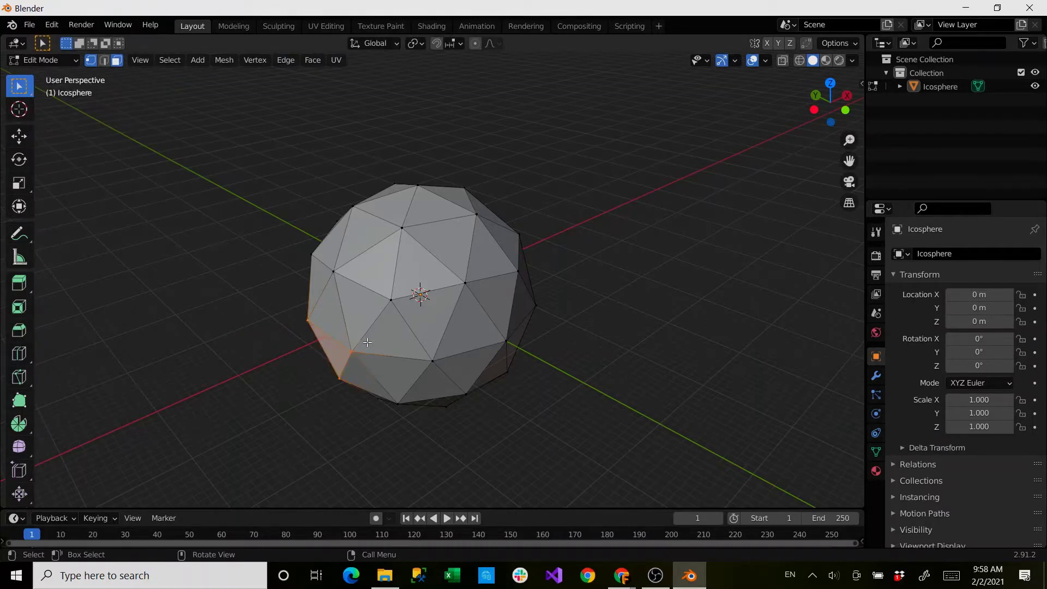
pyautogui.click(374, 288)
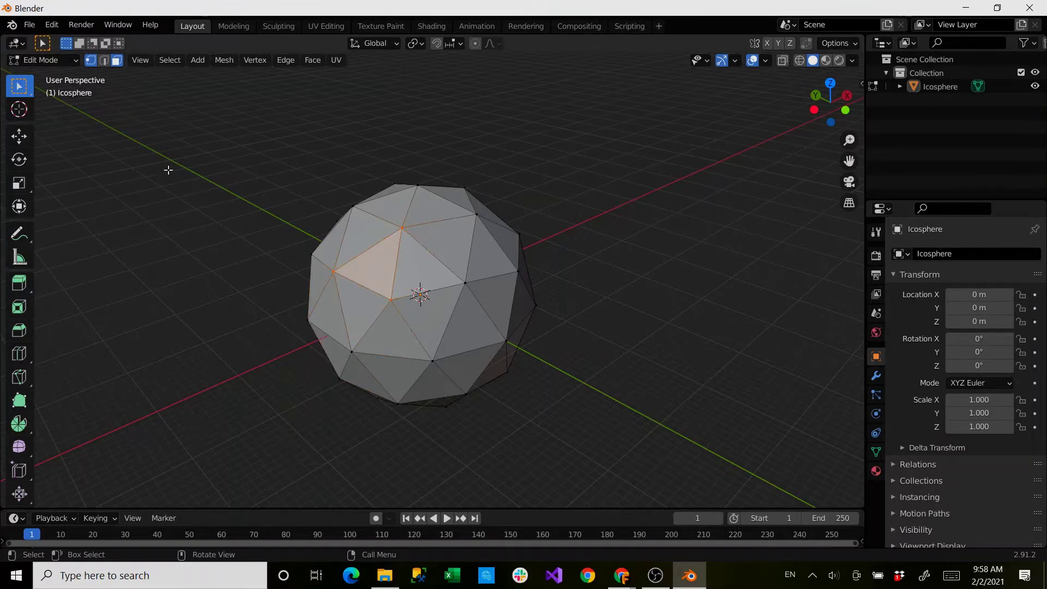
# - Try the vertex, edge and face selection modes, both combined and one at a time
pyautogui.click(88, 61)
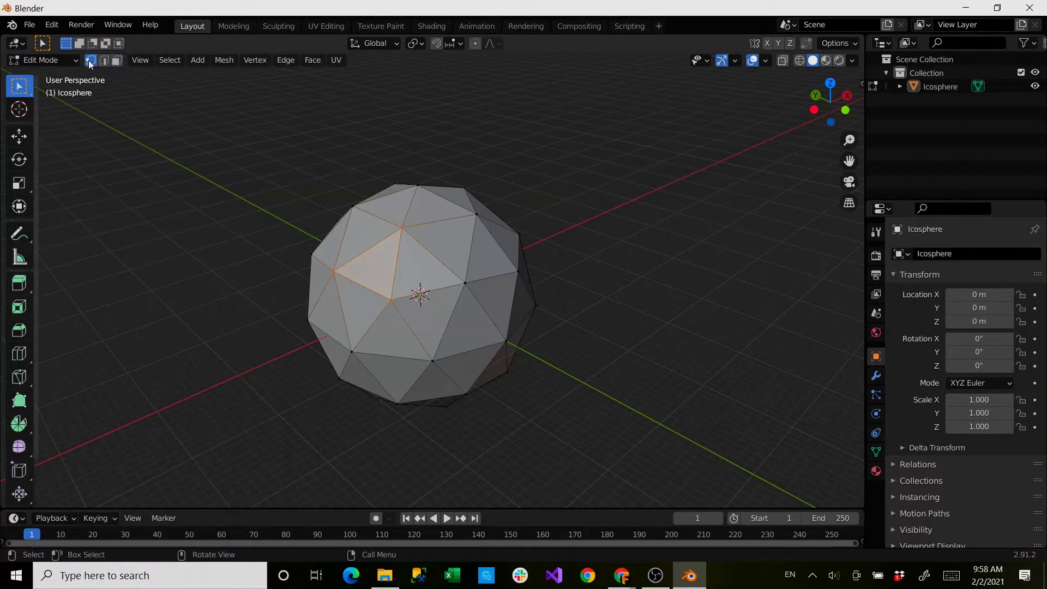
pyautogui.keyDown('shift'); pyautogui.click(105, 62); pyautogui.keyUp('shift')
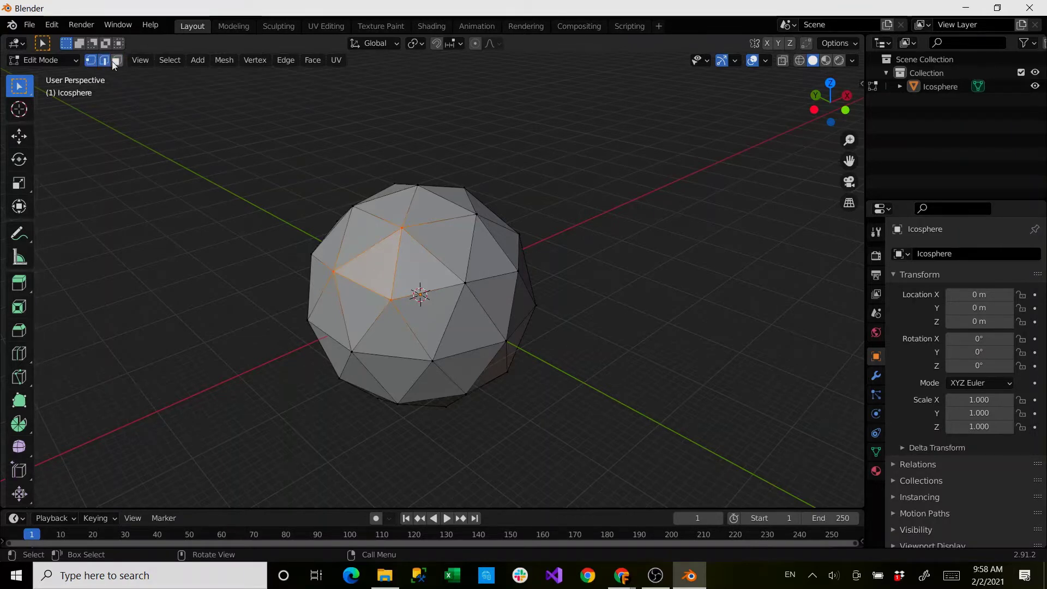
pyautogui.keyDown('shift'); pyautogui.click(116, 60); pyautogui.keyUp('shift')
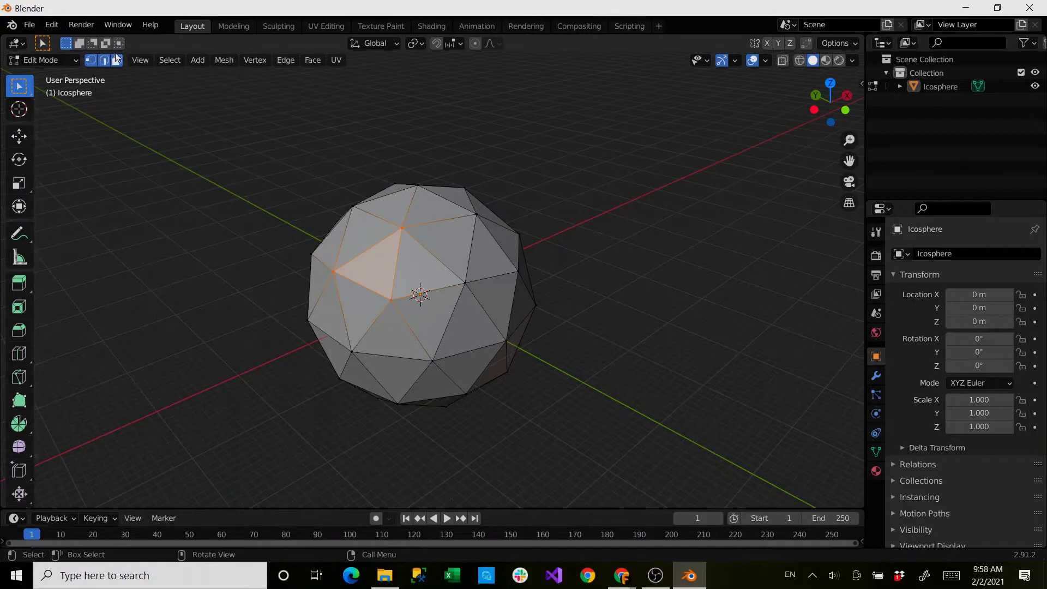
pyautogui.keyDown('shift'); pyautogui.click(116, 58); pyautogui.keyUp('shift')
pyautogui.keyDown('shift'); pyautogui.click(104, 61); pyautogui.keyUp('shift')
pyautogui.click(115, 61)
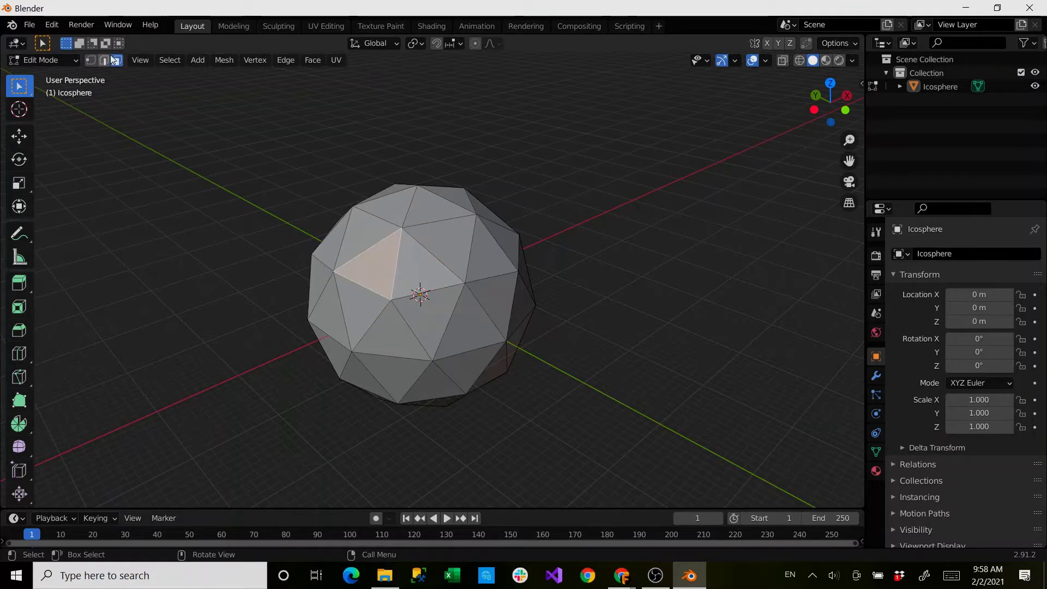
pyautogui.click(90, 59)
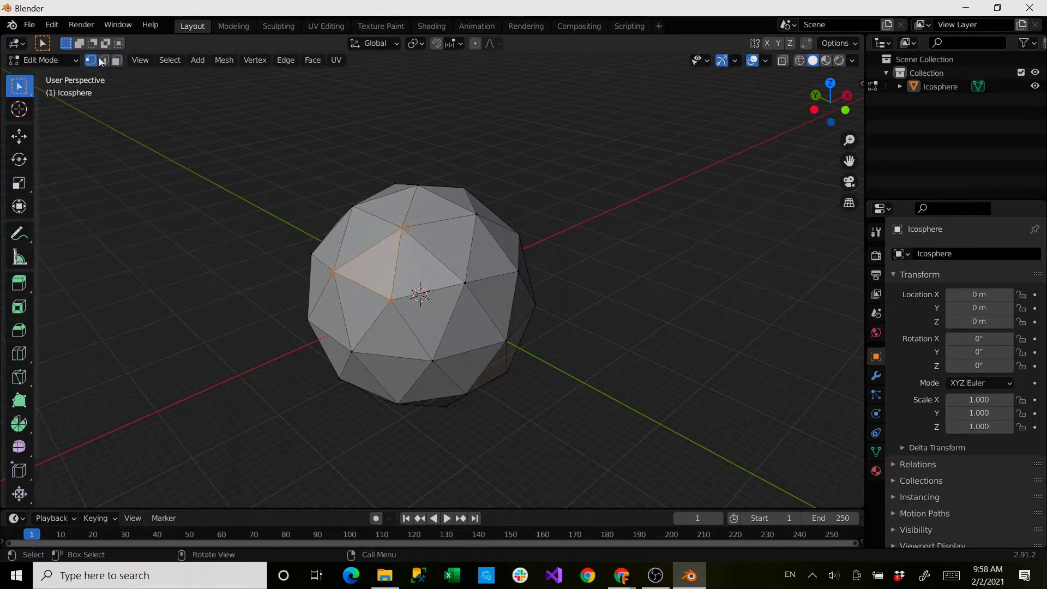
pyautogui.click(104, 60)
pyautogui.click(115, 61)
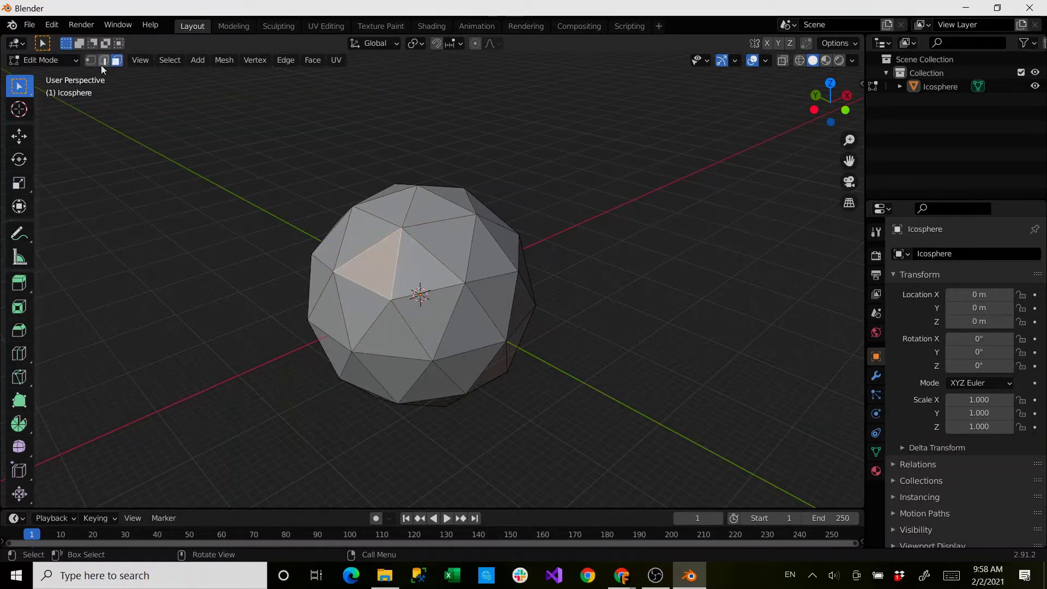
# - Enable vertex, edge and face selection modes together
pyautogui.click(93, 63)
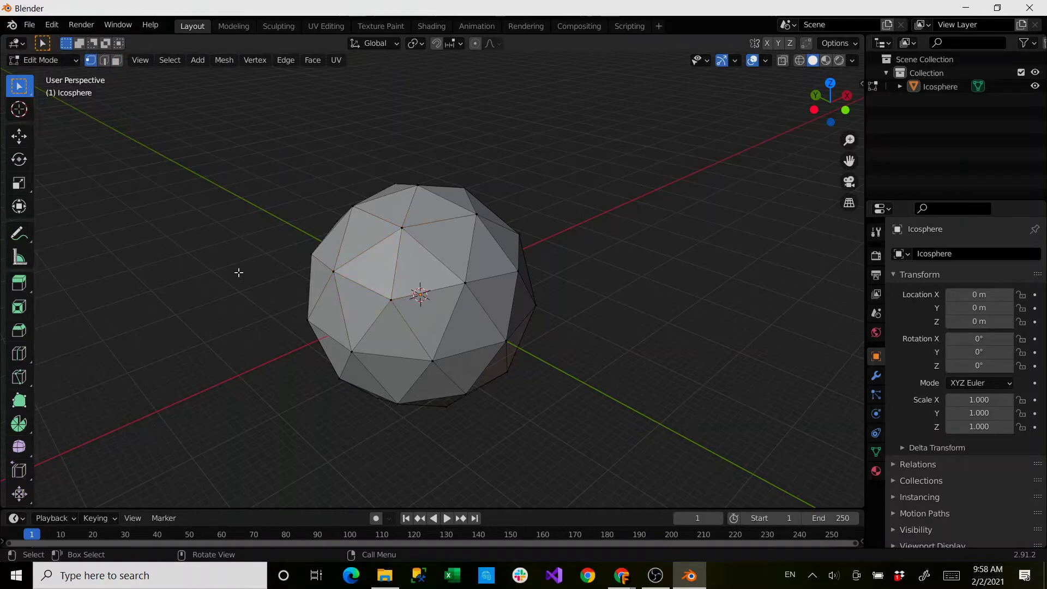
pyautogui.keyDown('shift'); pyautogui.click(103, 61); pyautogui.keyUp('shift')
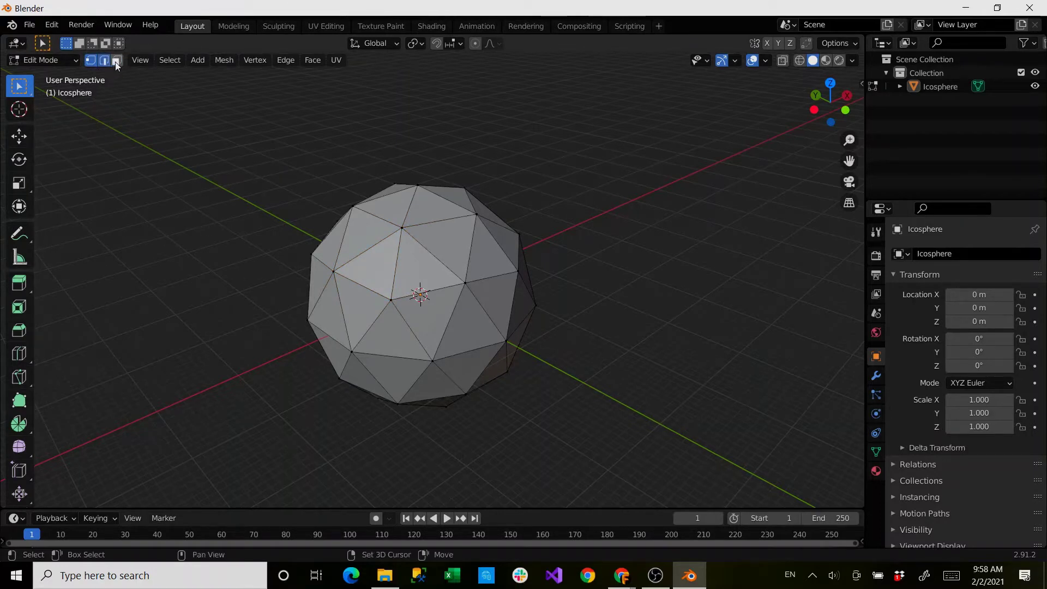
pyautogui.keyDown('shift'); pyautogui.click(117, 62); pyautogui.keyUp('shift')
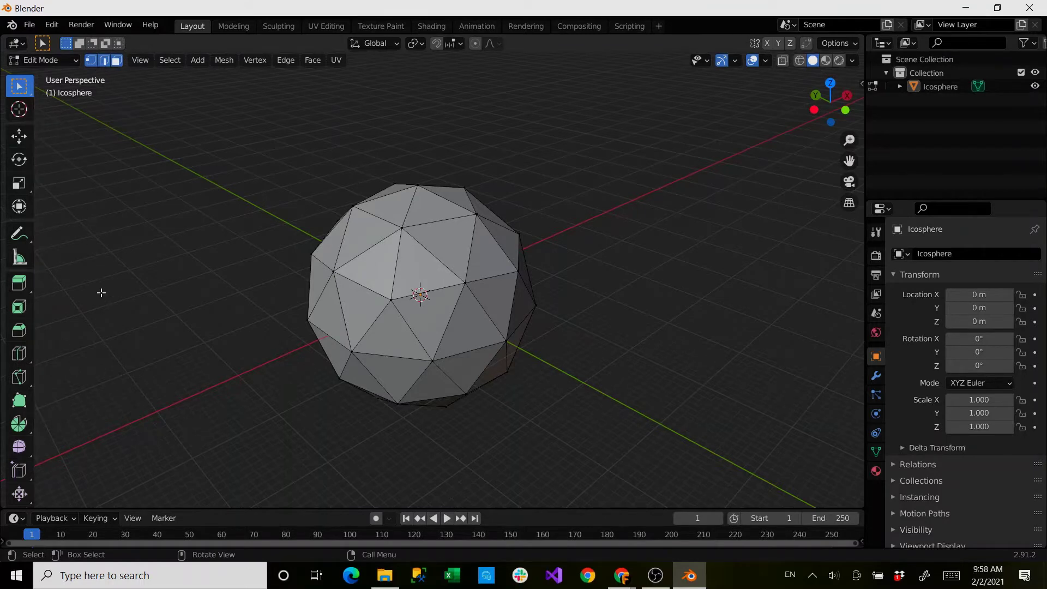
# - Extrude the upper triangular face facing the view 15.718 m along its normal
pyautogui.click(22, 284)
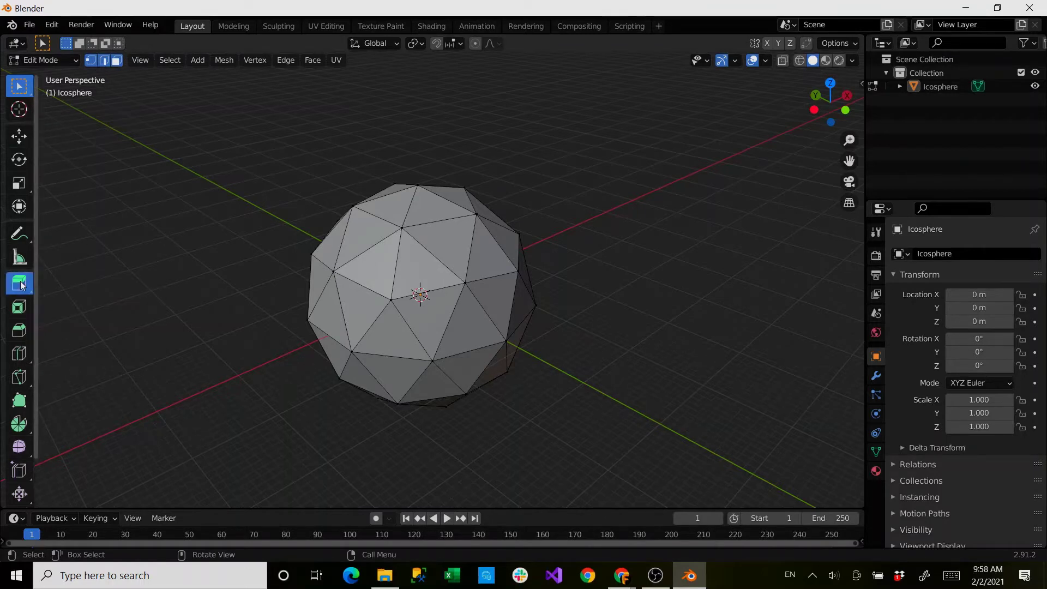
pyautogui.click(387, 245)
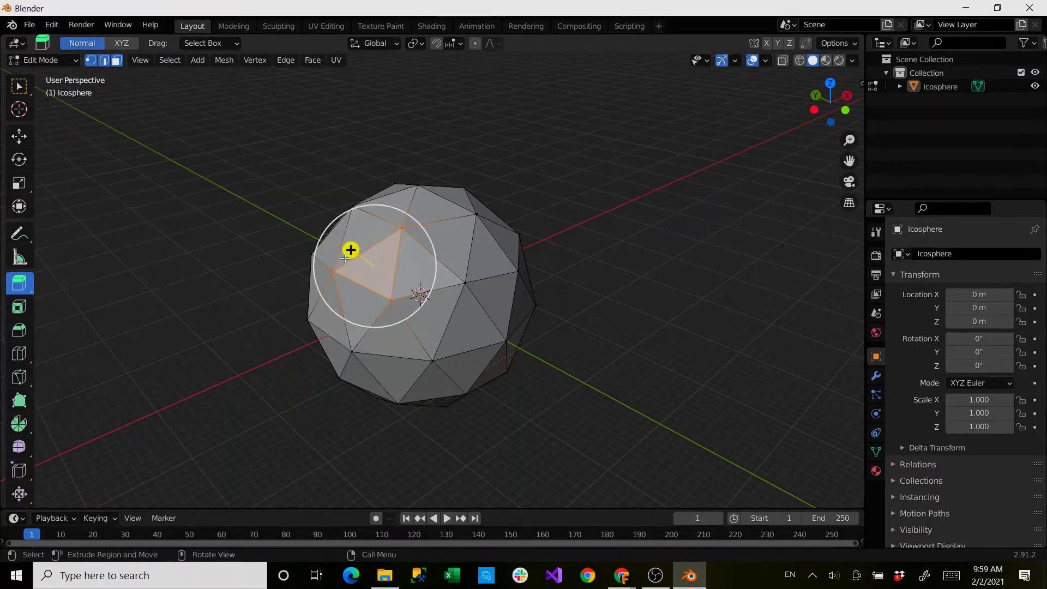
pyautogui.moveTo(351, 250); pyautogui.dragTo(259, 233)
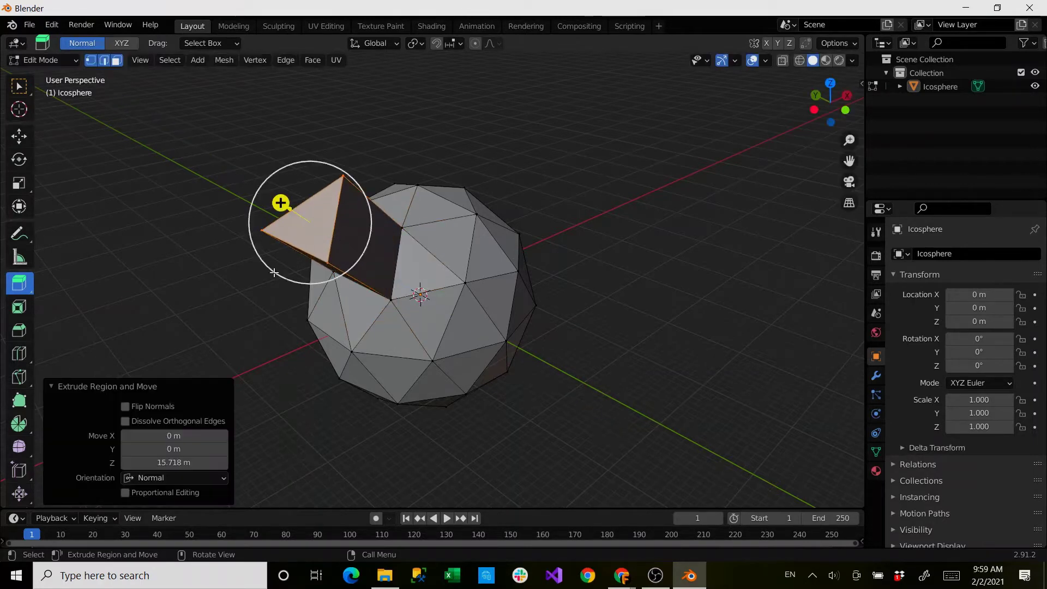
pyautogui.moveTo(225, 280); pyautogui.dragTo(508, 305, button='middle')
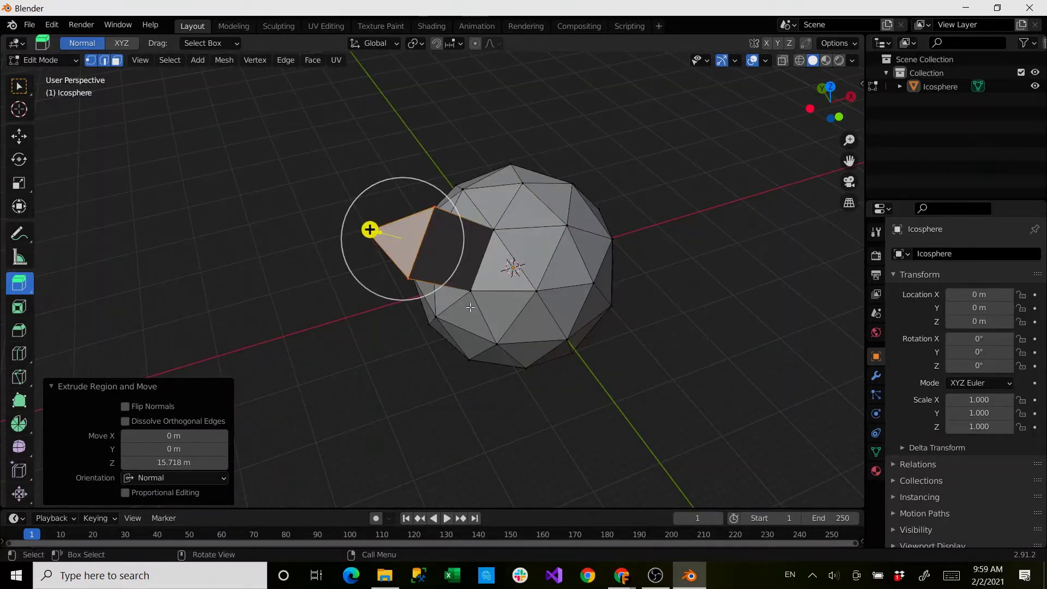
pyautogui.moveTo(418, 323); pyautogui.dragTo(358, 285, button='middle')
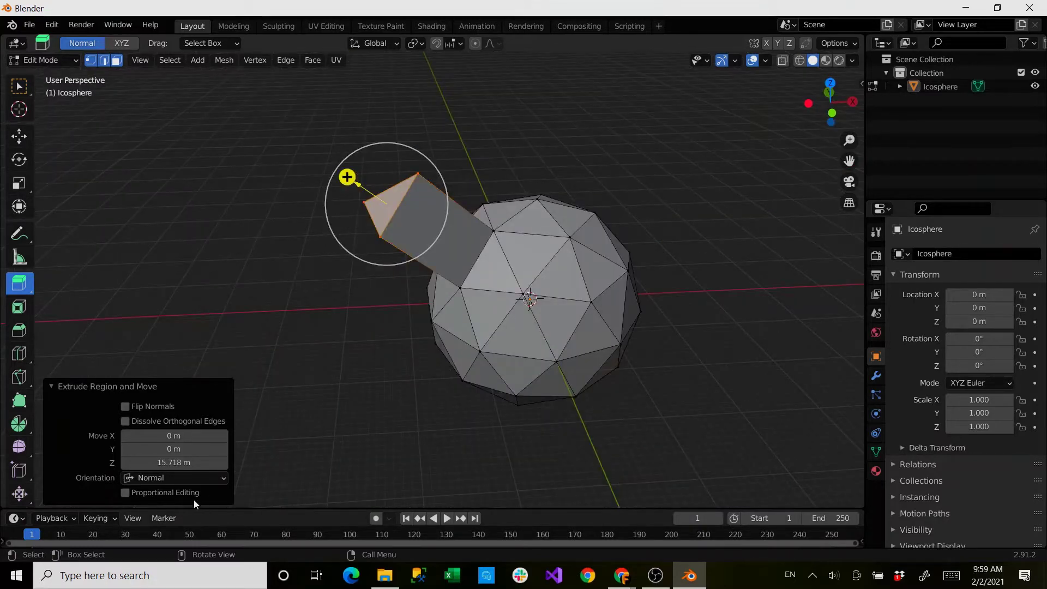
# - Turn on proportional editing for the extrusion, trying the Sphere falloff before choosing Smooth
pyautogui.click(139, 492)
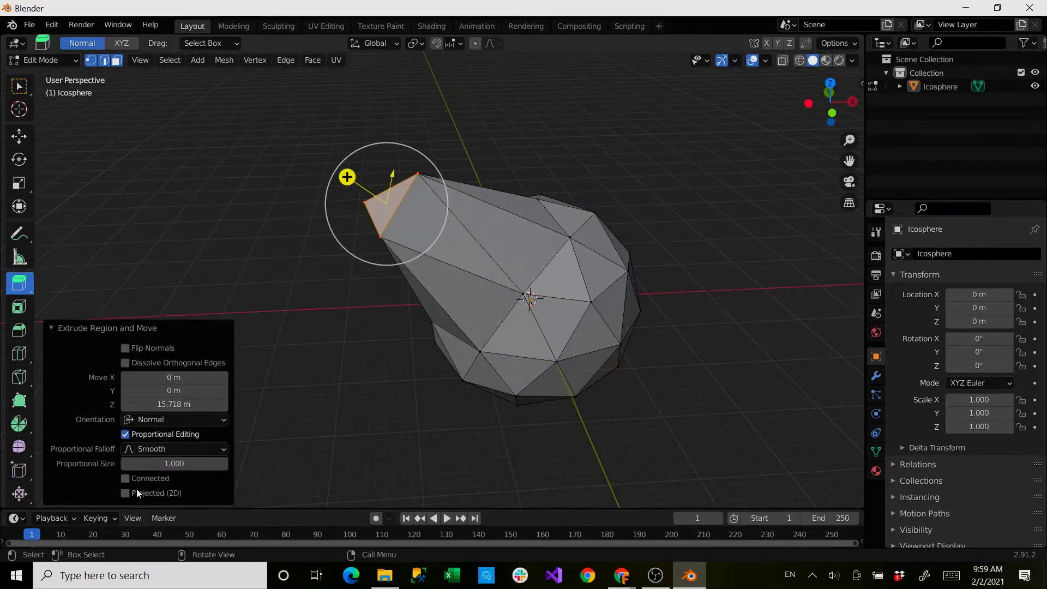
pyautogui.click(214, 452)
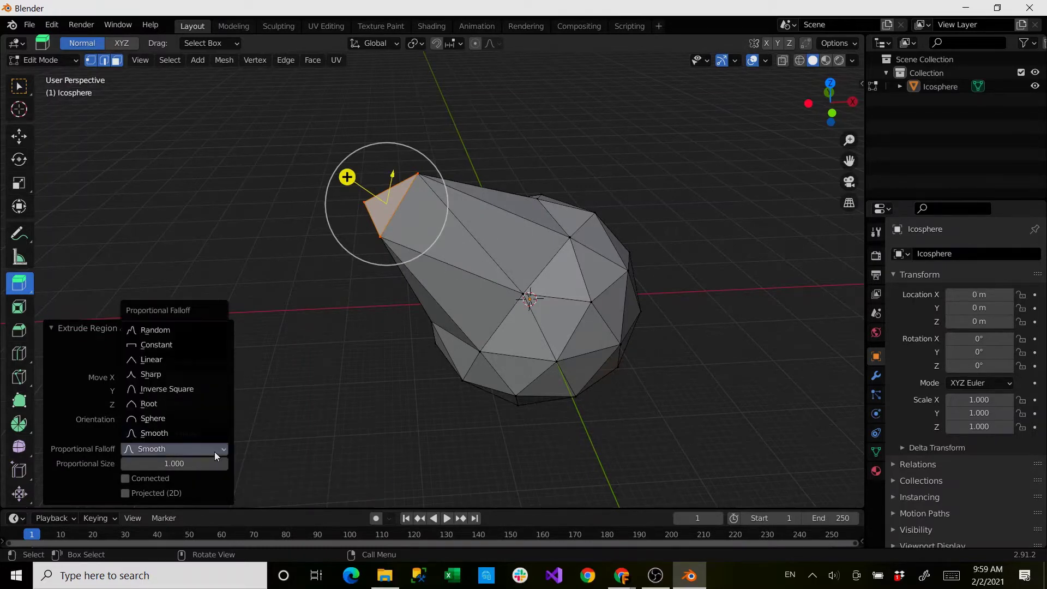
pyautogui.click(146, 417)
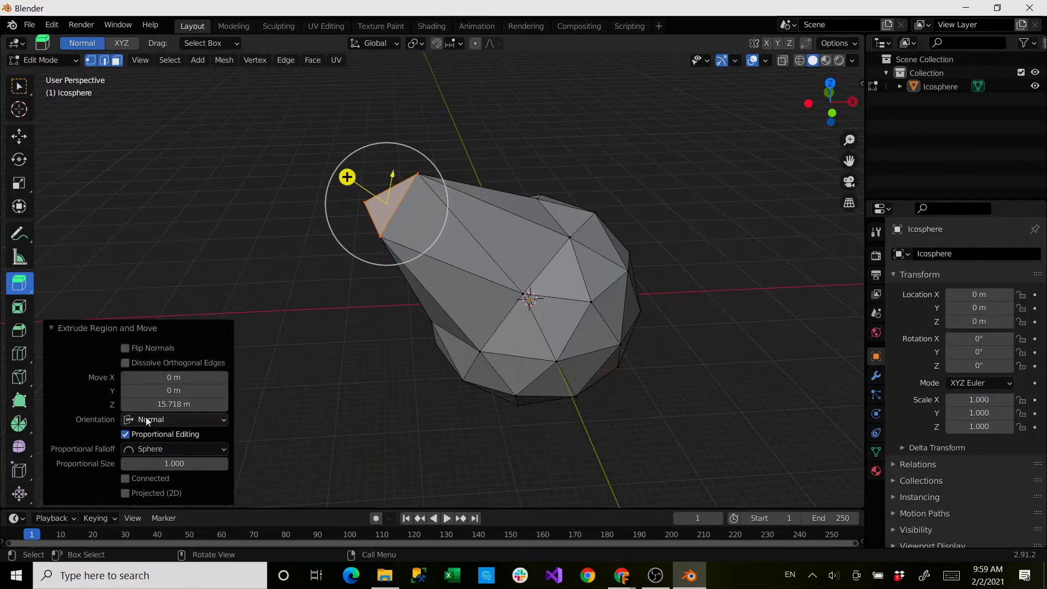
pyautogui.click(170, 449)
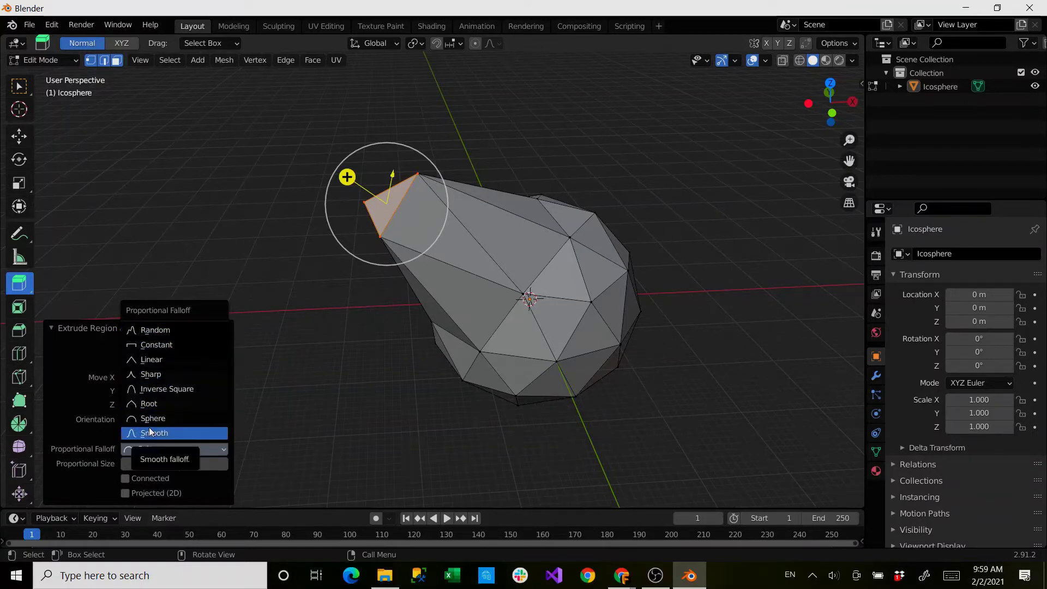
pyautogui.click(150, 431)
# - Try a proportional size of 1.750 for the extrusion and return it to 1.000
pyautogui.moveTo(152, 466)
pyautogui.mouseDown()
pyautogui.moveTo(224, 463)
pyautogui.moveTo(152, 464)
pyautogui.mouseUp()
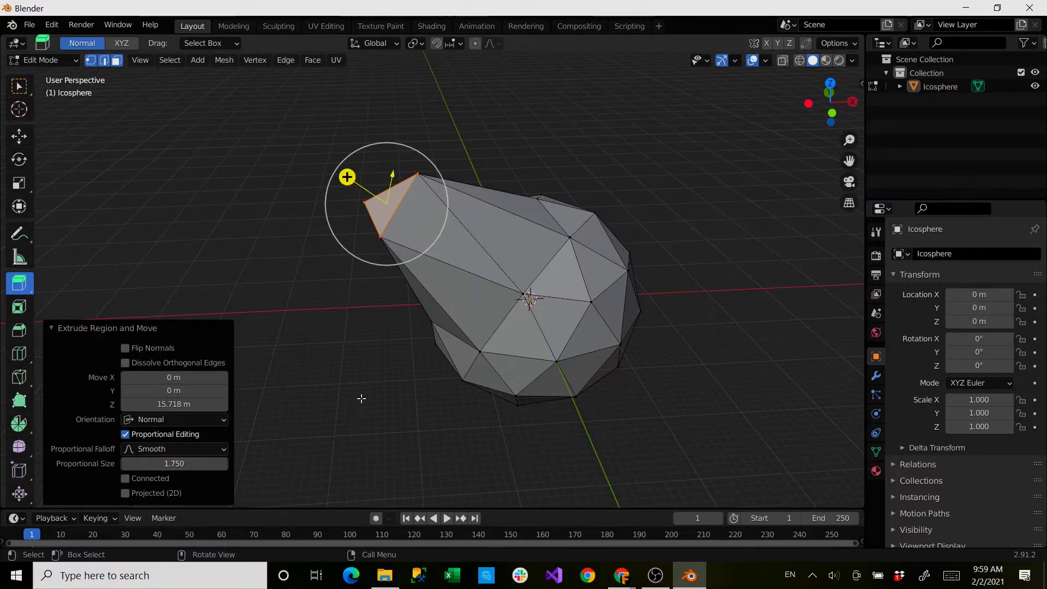
pyautogui.moveTo(326, 403); pyautogui.dragTo(425, 224, button='middle')
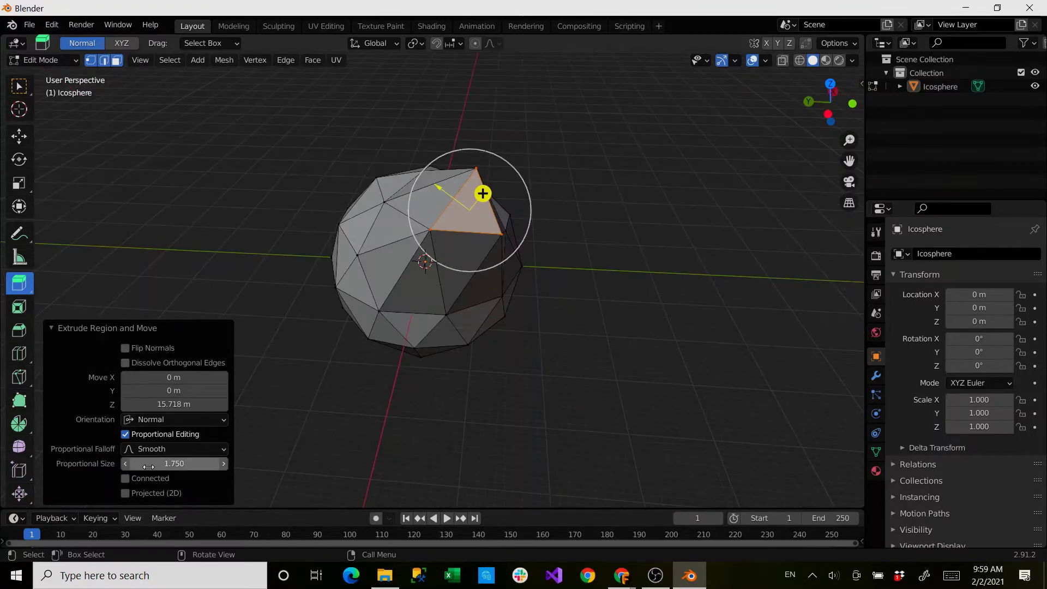
pyautogui.moveTo(149, 467); pyautogui.dragTo(109, 467)
pyautogui.moveTo(468, 385); pyautogui.dragTo(511, 374, button='middle')
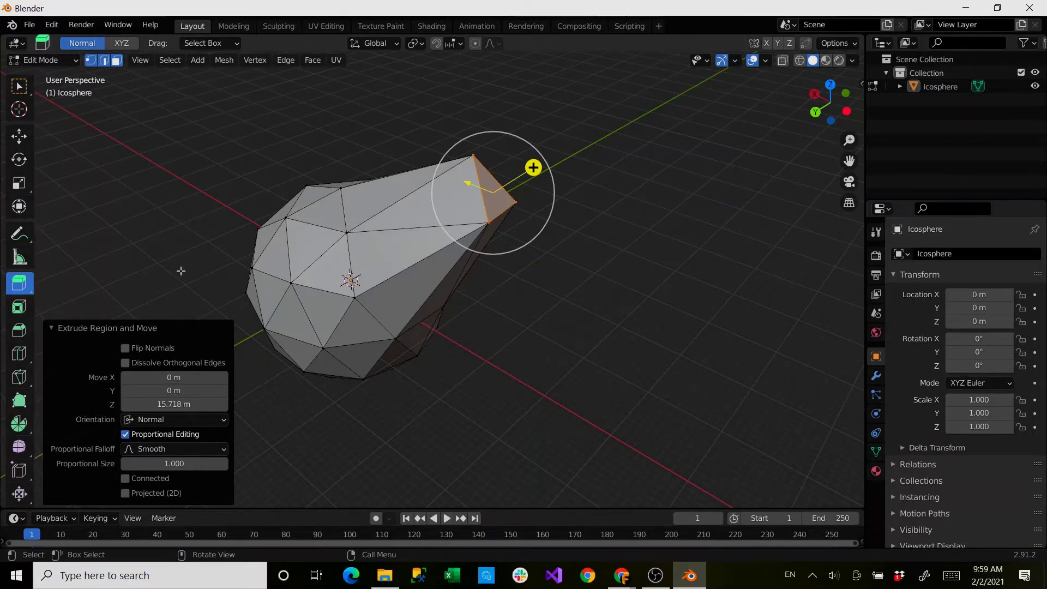
# - Clear the selection and circle-select the hexagonal group of triangular faces around one vertex, on the side away from the extrusion
pyautogui.hotkey('alt', 'a')
pyautogui.moveTo(354, 308); pyautogui.dragTo(422, 312, button='middle')
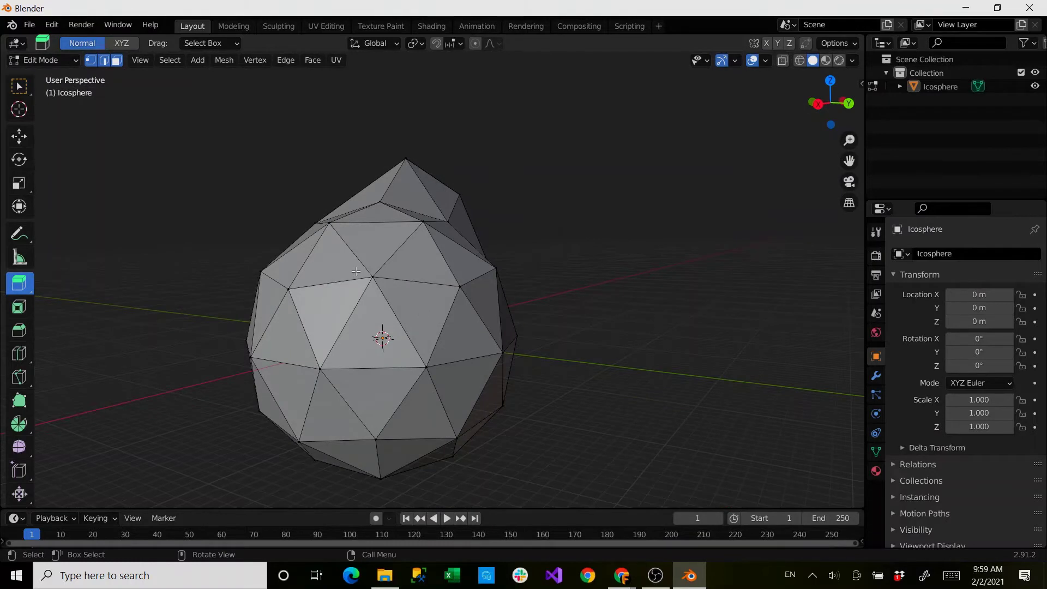
pyautogui.press('c')
pyautogui.click(329, 282)
pyautogui.moveTo(329, 282)
pyautogui.mouseDown()
pyautogui.moveTo(374, 229)
pyautogui.moveTo(346, 264)
pyautogui.moveTo(370, 264)
pyautogui.mouseUp()
pyautogui.rightClick(401, 265)
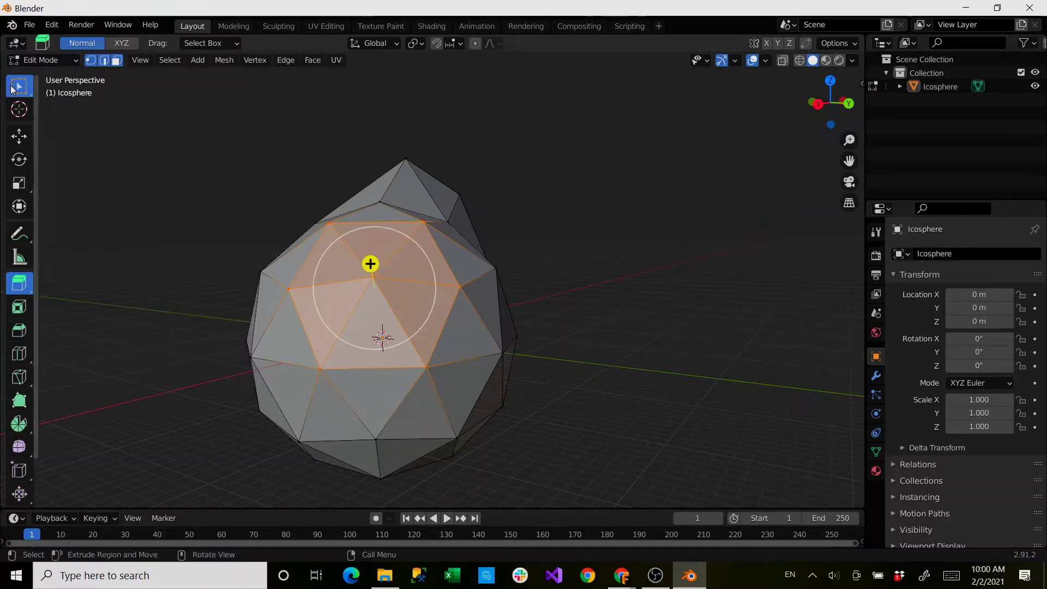
# - Inset the selected hexagonal group of faces by about 2.39 m with Offset Even on
pyautogui.click(8, 88)
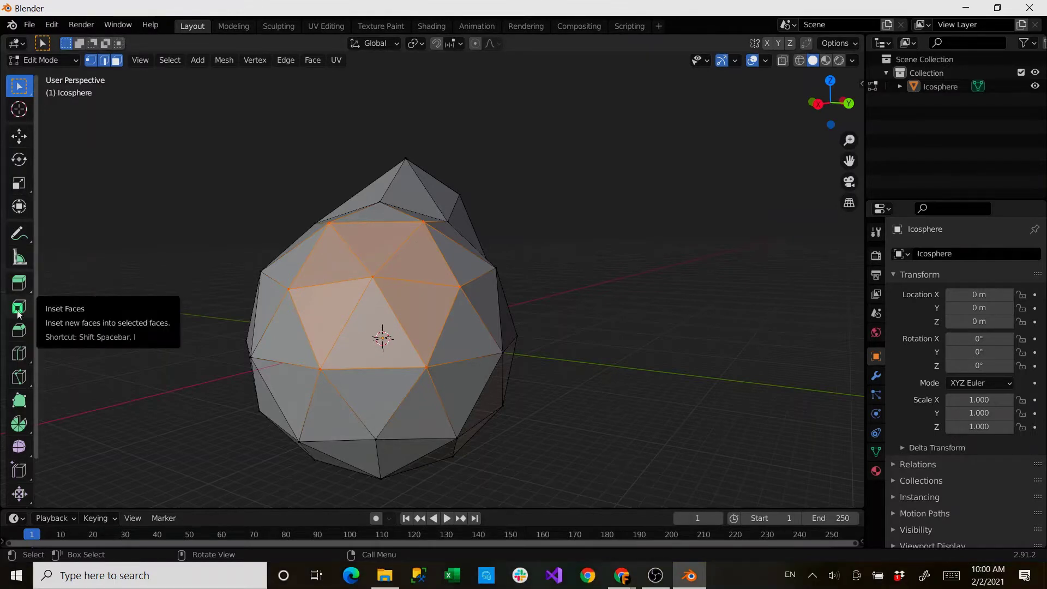
pyautogui.click(23, 319)
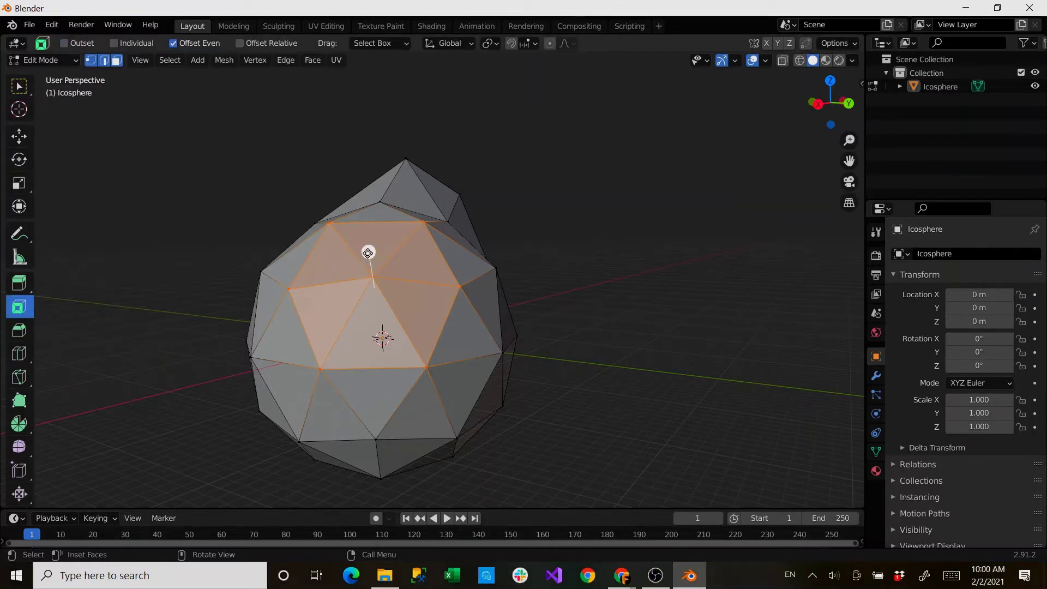
pyautogui.moveTo(368, 251)
pyautogui.mouseDown()
pyautogui.moveTo(364, 270)
pyautogui.moveTo(356, 268)
pyautogui.moveTo(359, 297)
pyautogui.moveTo(368, 248)
pyautogui.mouseUp()
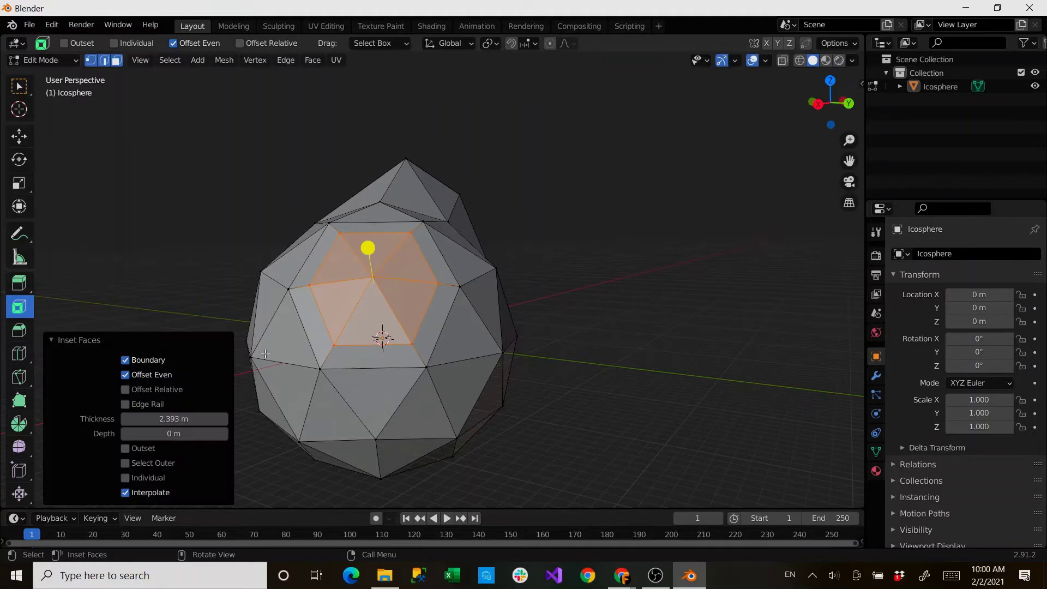
# - Set the inset's thickness to 2.43 m and its depth to 0.004 m
pyautogui.click(148, 415)
pyautogui.write('2.43')
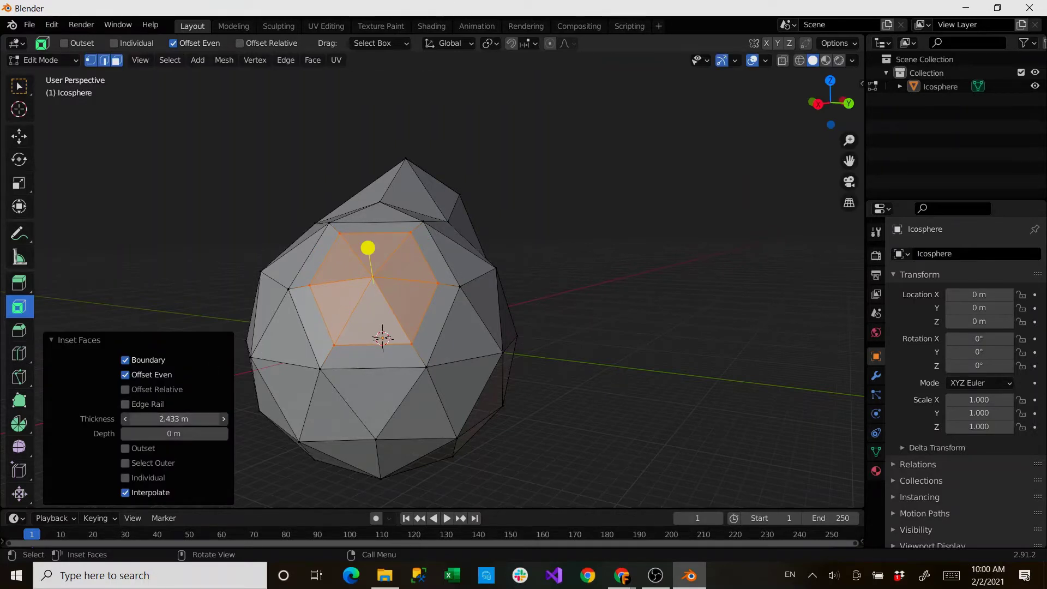
pyautogui.press('Return')
pyautogui.moveTo(149, 430); pyautogui.dragTo(150, 430)
pyautogui.moveTo(305, 338); pyautogui.dragTo(151, 407, button='middle')
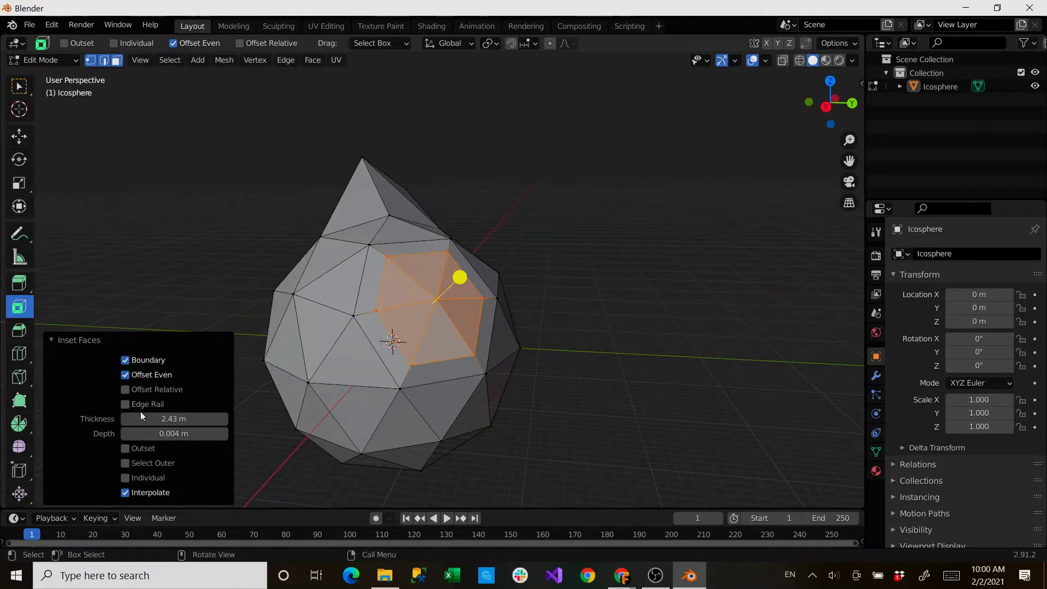
# - Clear the selection and box-select the central triangular faces on the sphere's underside for the Bevel tool
pyautogui.click(213, 325)
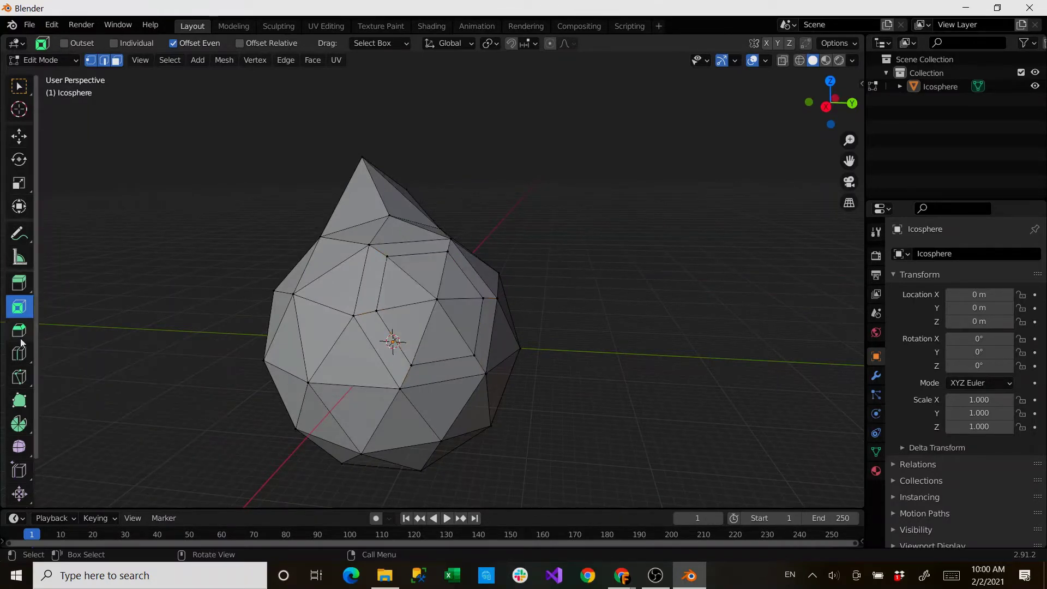
pyautogui.click(17, 332)
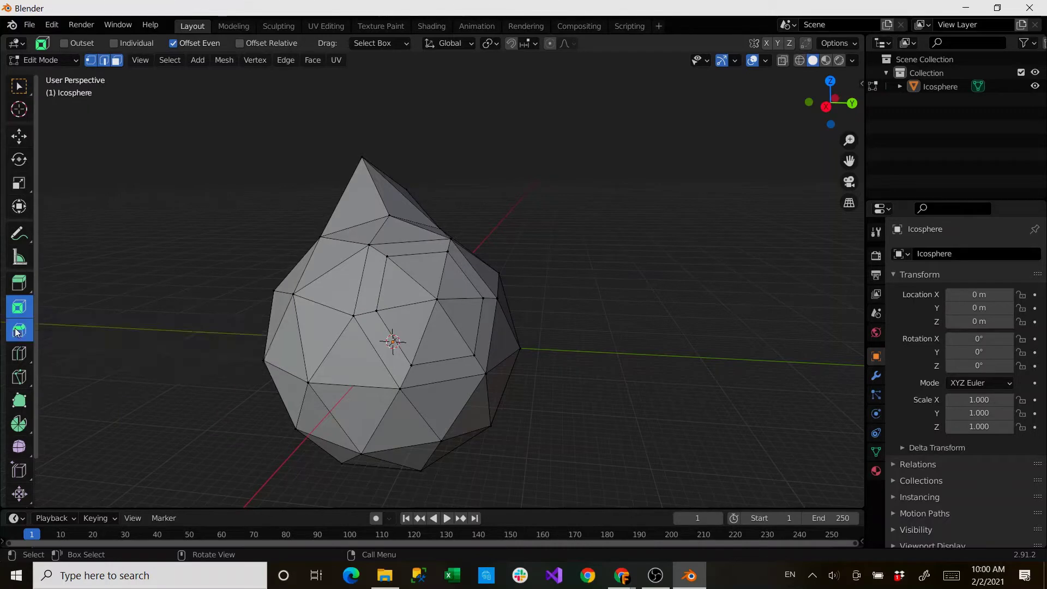
pyautogui.moveTo(187, 386); pyautogui.dragTo(180, 267, button='middle')
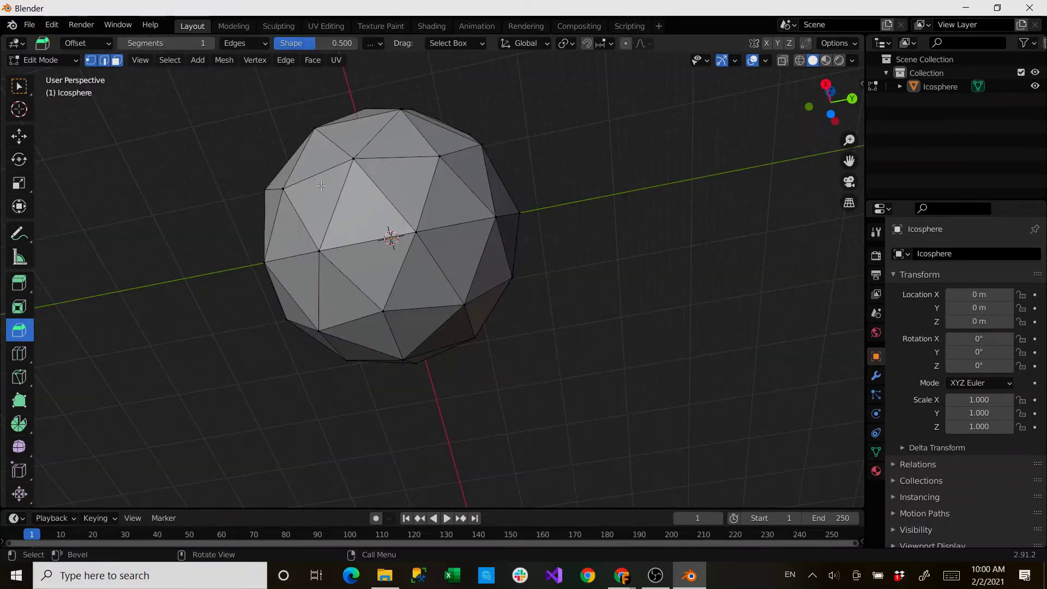
pyautogui.moveTo(319, 188); pyautogui.dragTo(442, 317)
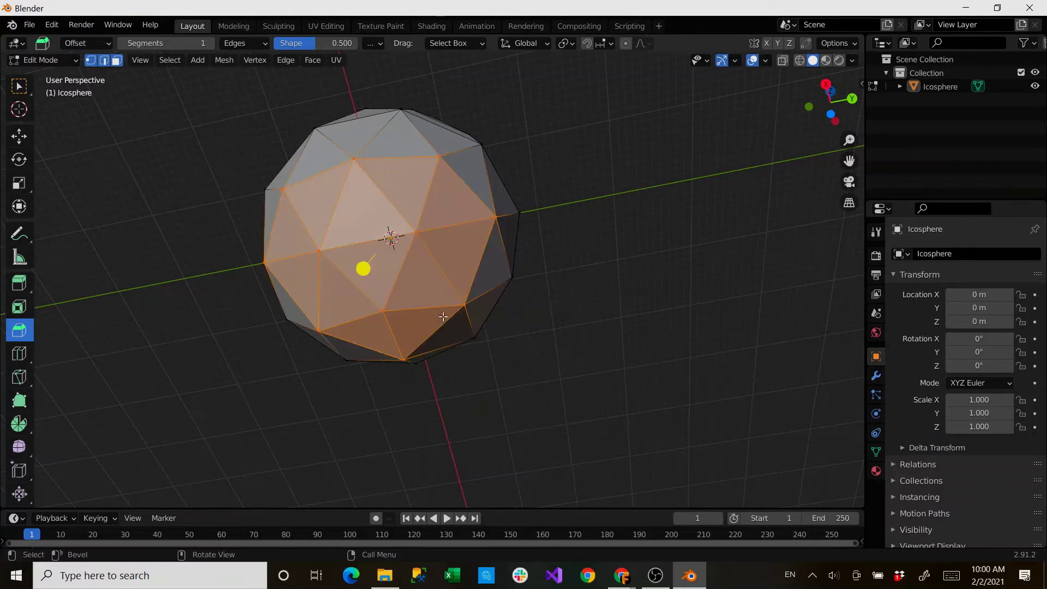
# - Bevel the edges of the selected underside faces with an offset width of about 1.84 m
pyautogui.moveTo(282, 324); pyautogui.dragTo(311, 359, button='middle')
pyautogui.moveTo(432, 260)
pyautogui.mouseDown()
pyautogui.moveTo(437, 275)
pyautogui.moveTo(423, 246)
pyautogui.mouseUp()
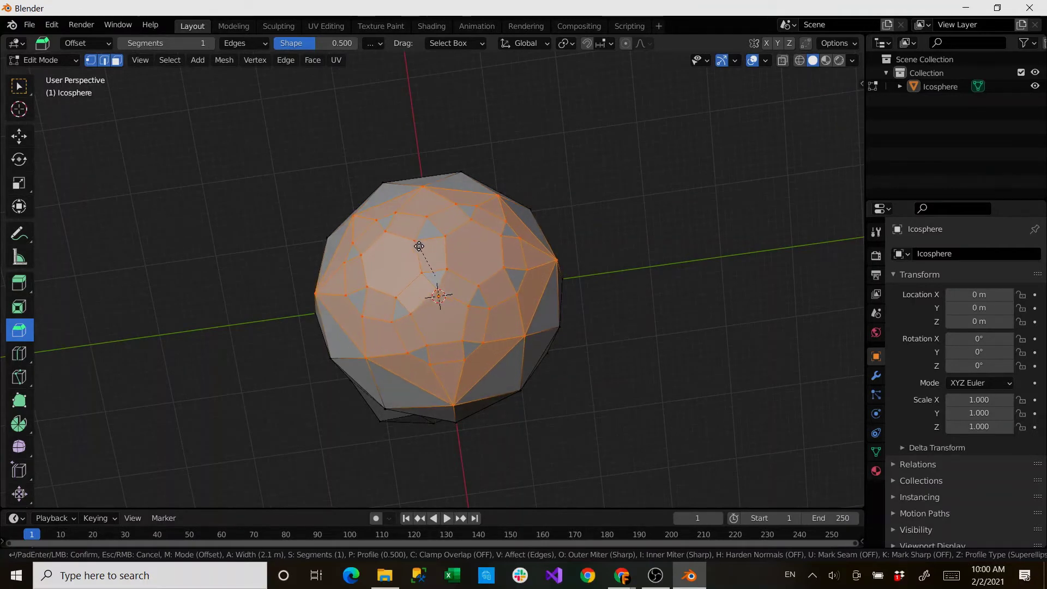
pyautogui.click(432, 257)
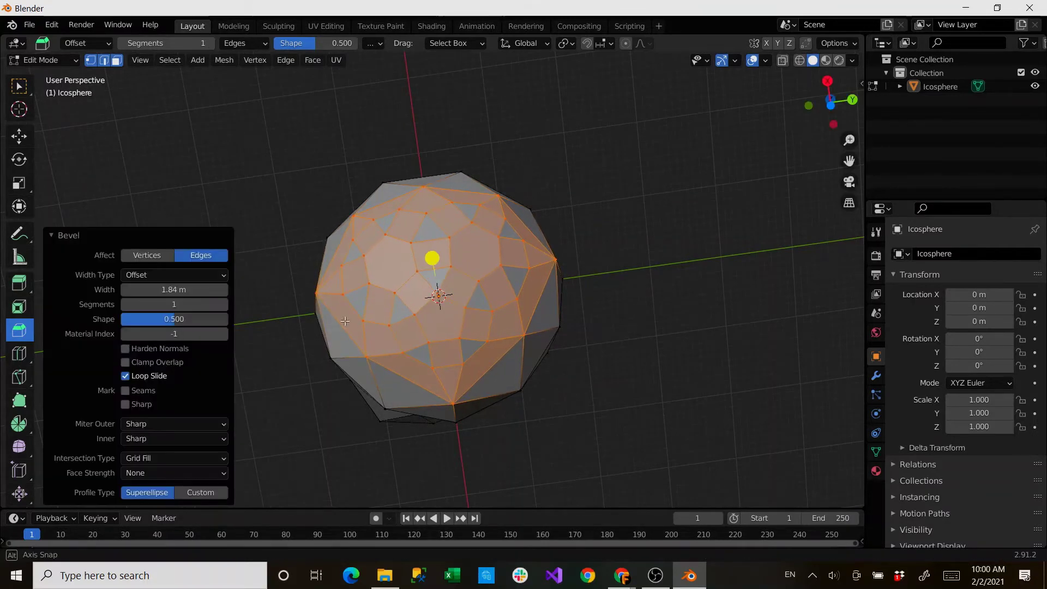
pyautogui.moveTo(345, 320); pyautogui.dragTo(304, 408, button='middle')
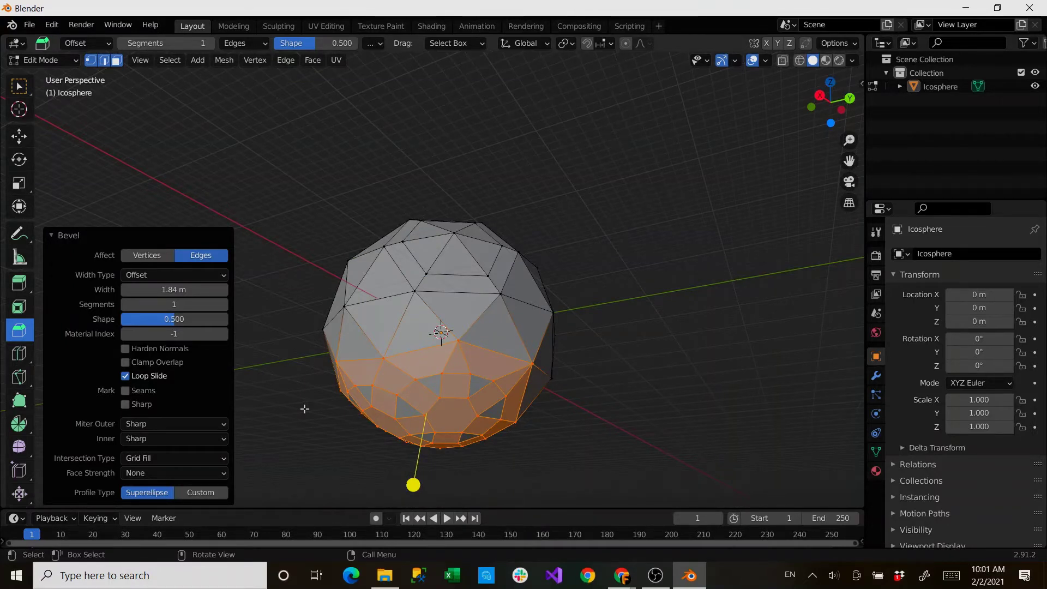
pyautogui.moveTo(304, 408); pyautogui.dragTo(234, 284, button='middle')
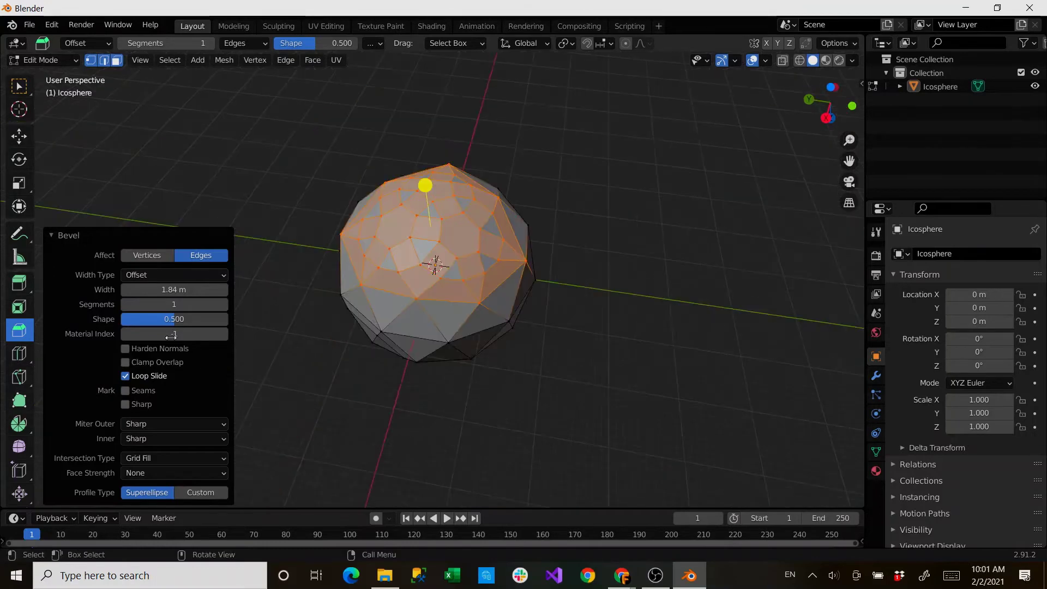
# - Try 16 bevel segments, reduce them to 4, and increase the bevel width to 2.55 m
pyautogui.moveTo(150, 304); pyautogui.dragTo(185, 304)
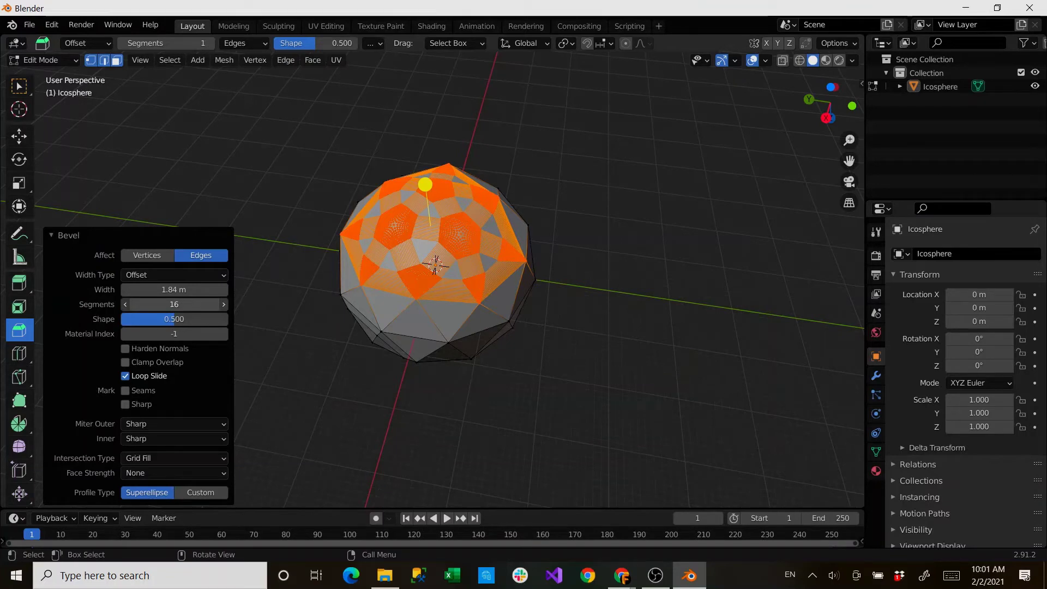
pyautogui.moveTo(185, 304); pyautogui.dragTo(143, 300)
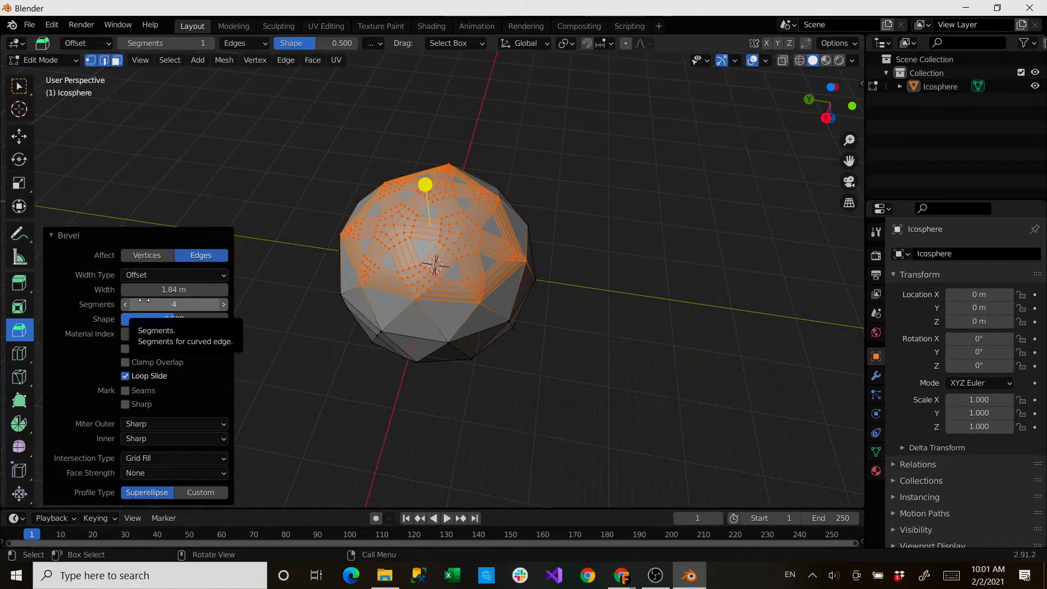
pyautogui.moveTo(150, 290); pyautogui.dragTo(180, 289)
# - Try bevel shape values of 0.995 and 0.000, settle on a rounded profile, and clear the selection
pyautogui.scroll(5, 398, 308)
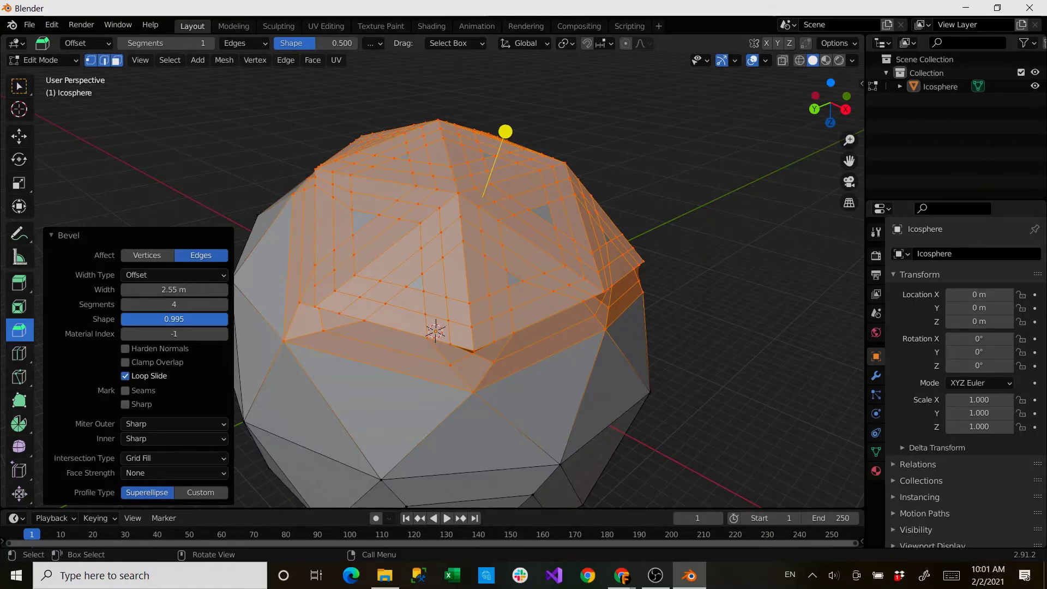
pyautogui.press('BackSpace')
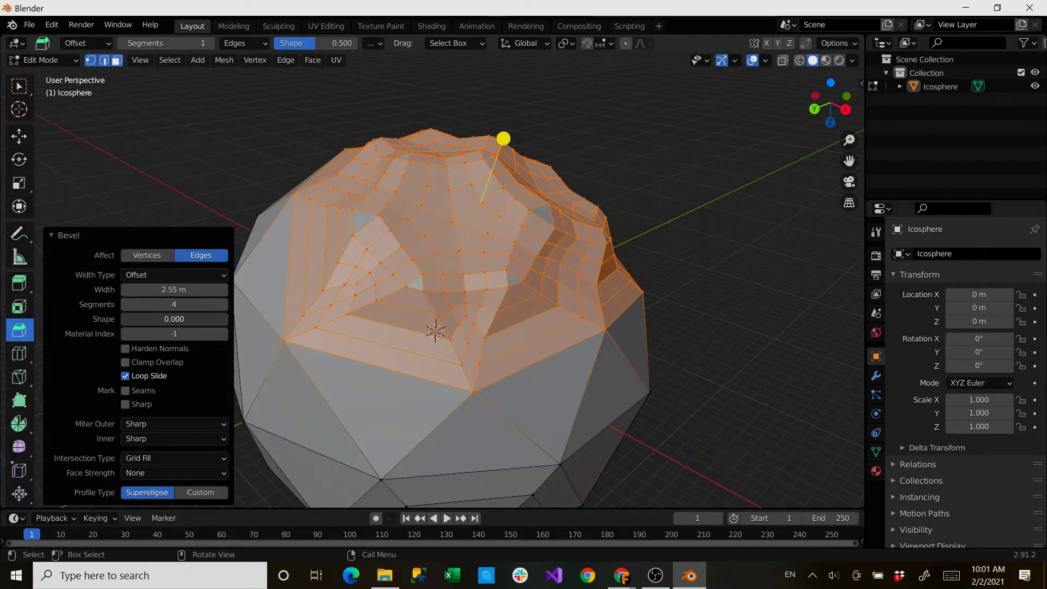
pyautogui.moveTo(163, 319); pyautogui.dragTo(177, 319)
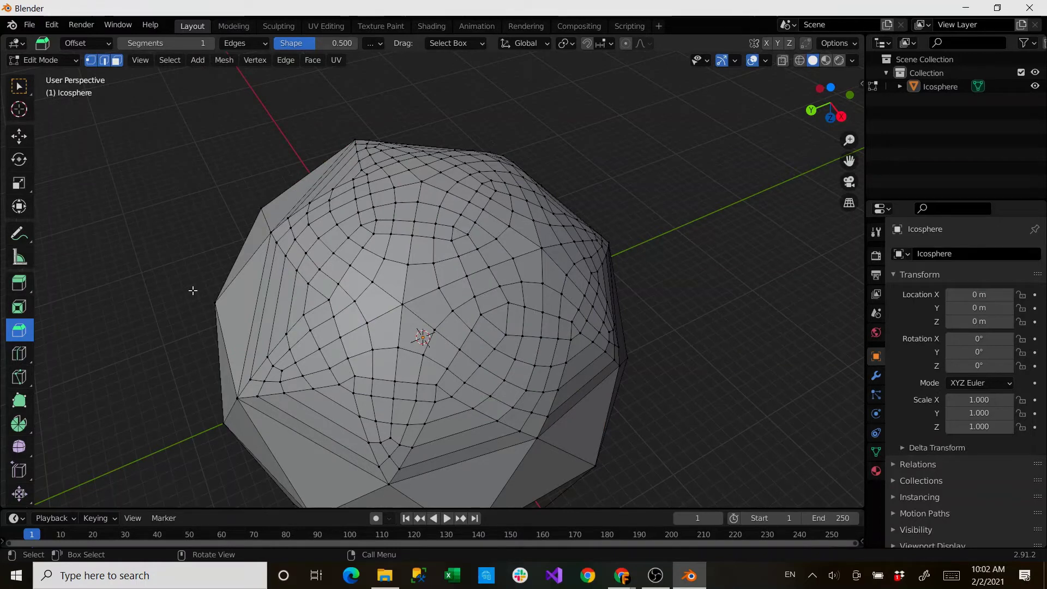
# - Add a single loop cut midway around the ring of faces surrounding the inset hexagon
pyautogui.click(19, 354)
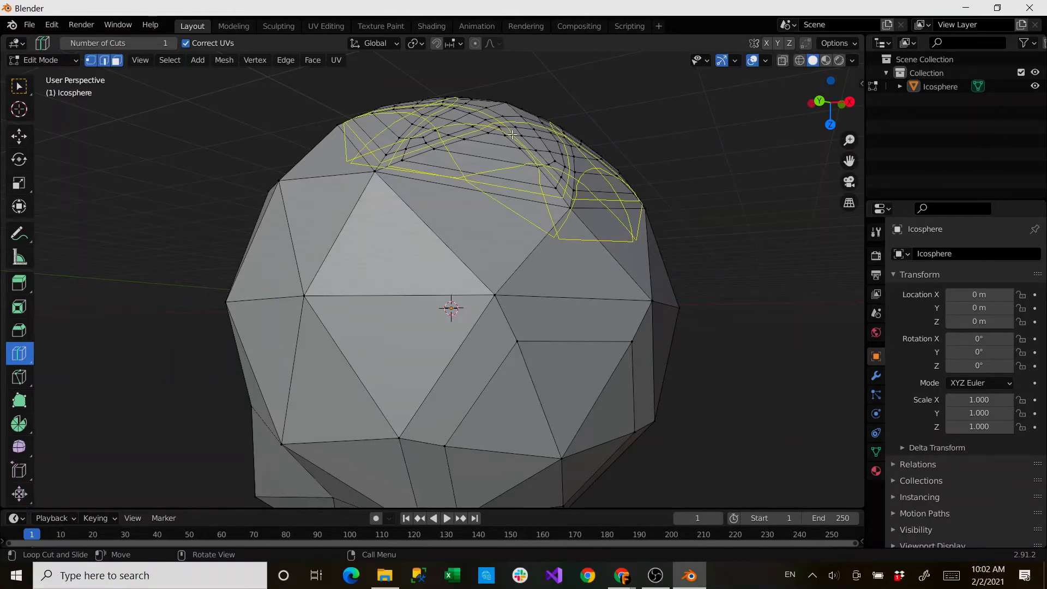
pyautogui.moveTo(512, 134); pyautogui.dragTo(436, 223, button='middle')
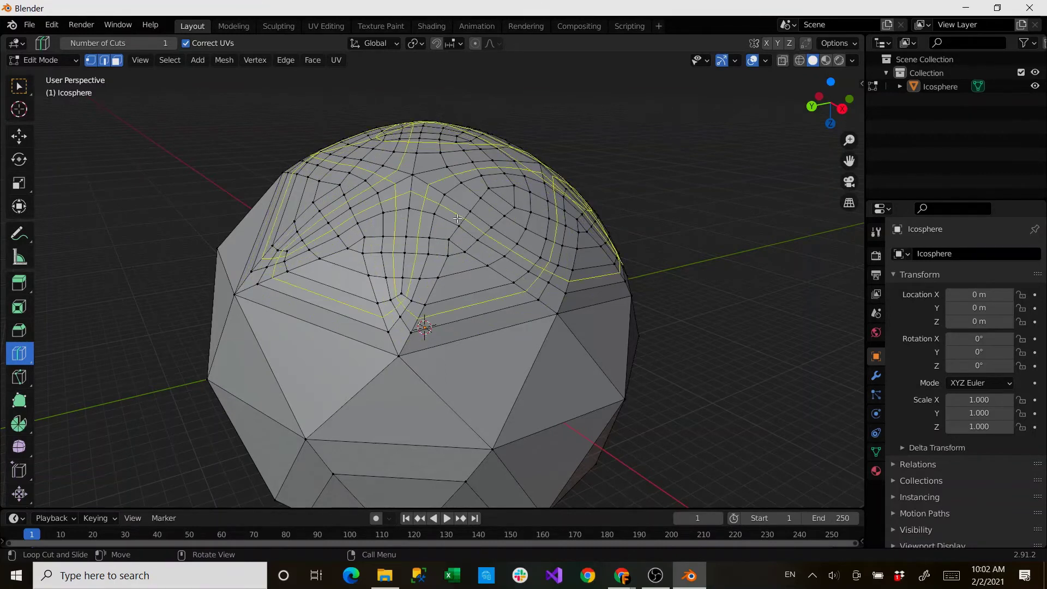
pyautogui.moveTo(455, 357); pyautogui.dragTo(466, 278, button='middle')
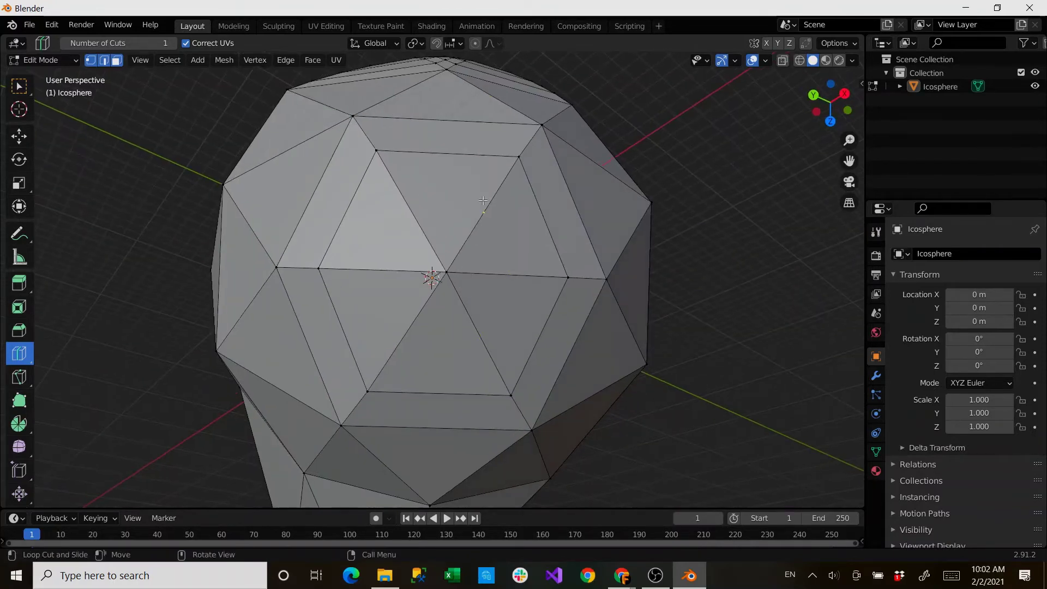
pyautogui.click(526, 138)
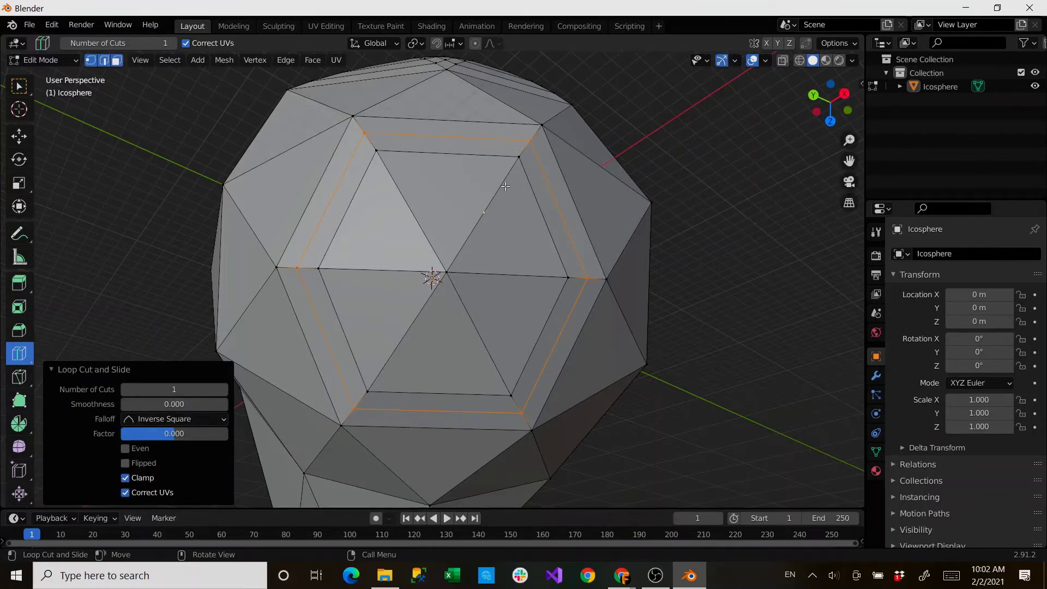
# - Add a loop cut across one side of the hexagonal ring with a -0.263 slide factor, plus further loop cuts through the adjoining triangles
pyautogui.moveTo(537, 195)
pyautogui.mouseDown()
pyautogui.moveTo(529, 159)
pyautogui.moveTo(545, 229)
pyautogui.moveTo(517, 151)
pyautogui.moveTo(543, 214)
pyautogui.mouseUp()
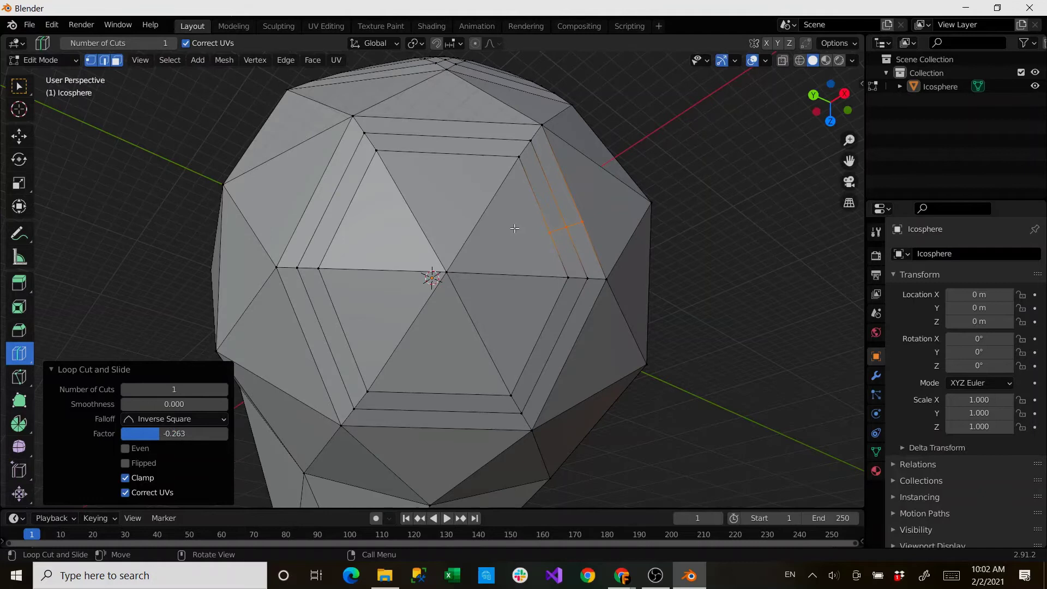
pyautogui.click(531, 205)
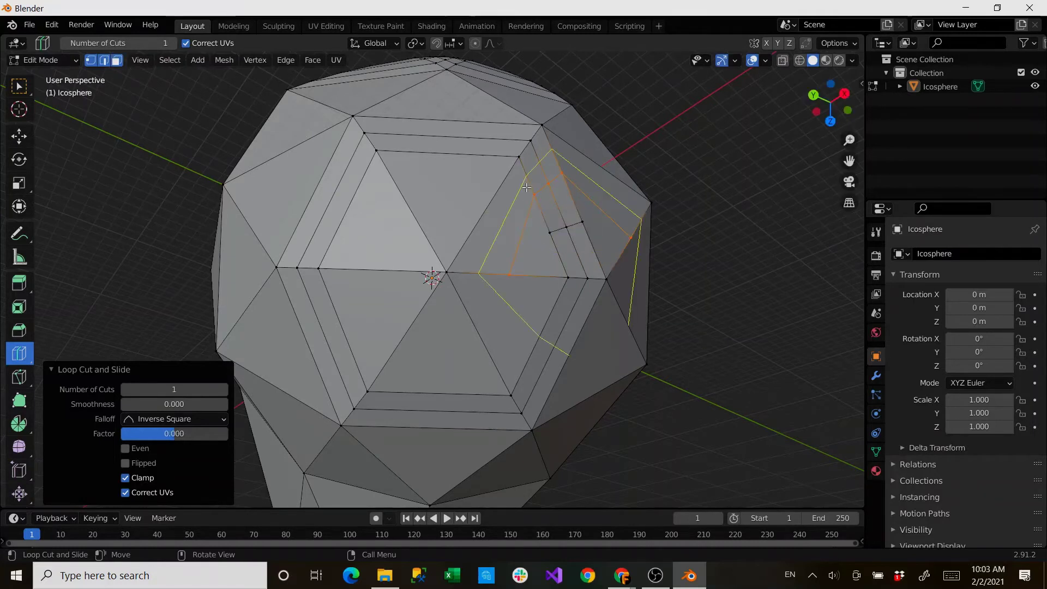
pyautogui.click(528, 180)
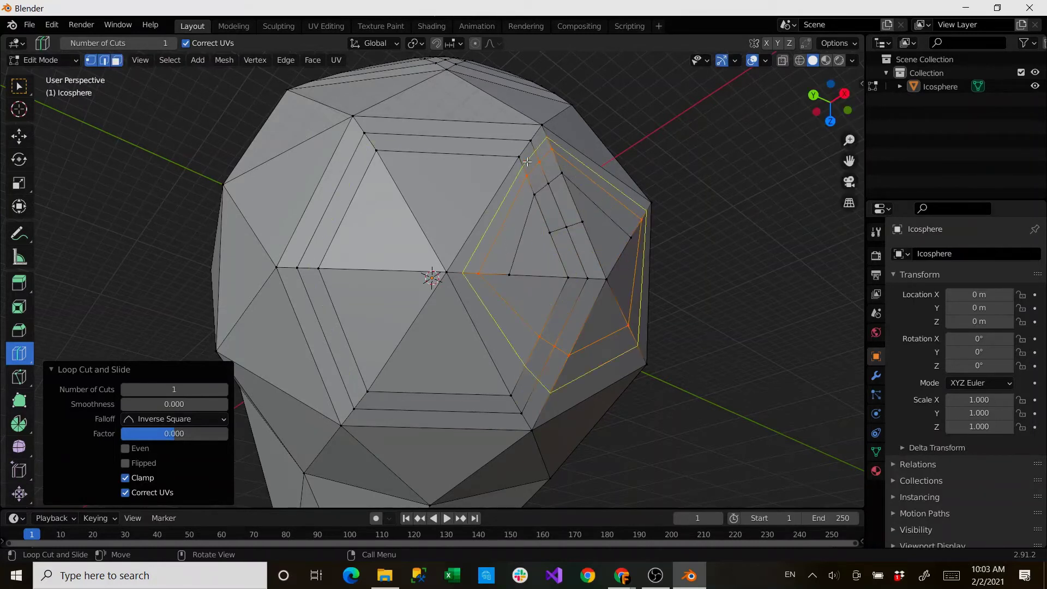
pyautogui.moveTo(527, 159); pyautogui.dragTo(546, 314, button='middle')
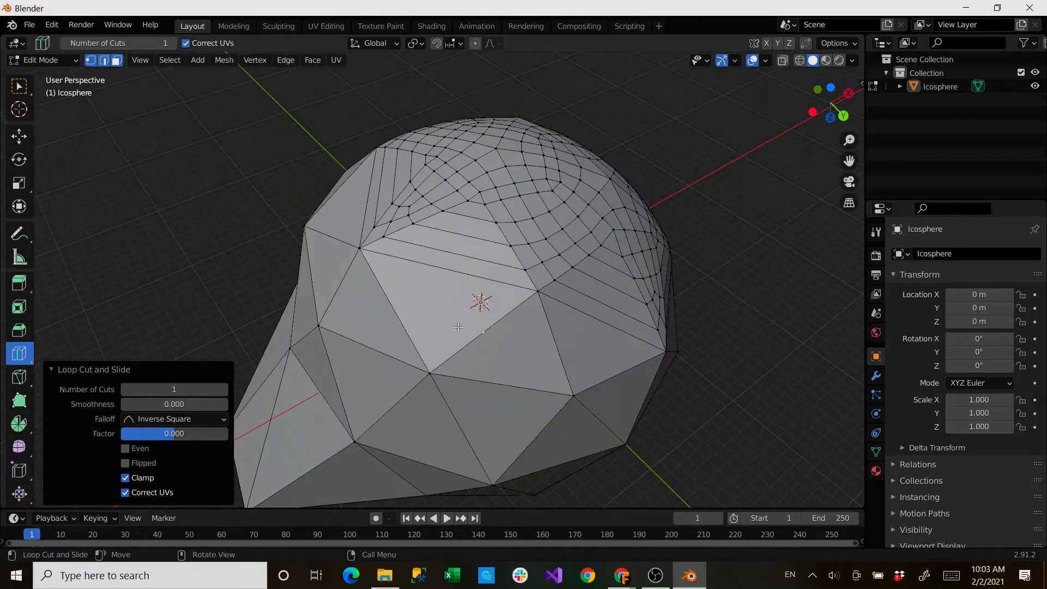
# - Knife-cut a closed hexagon across the six edges around one vertex on the sphere's unbevelled side
pyautogui.click(19, 376)
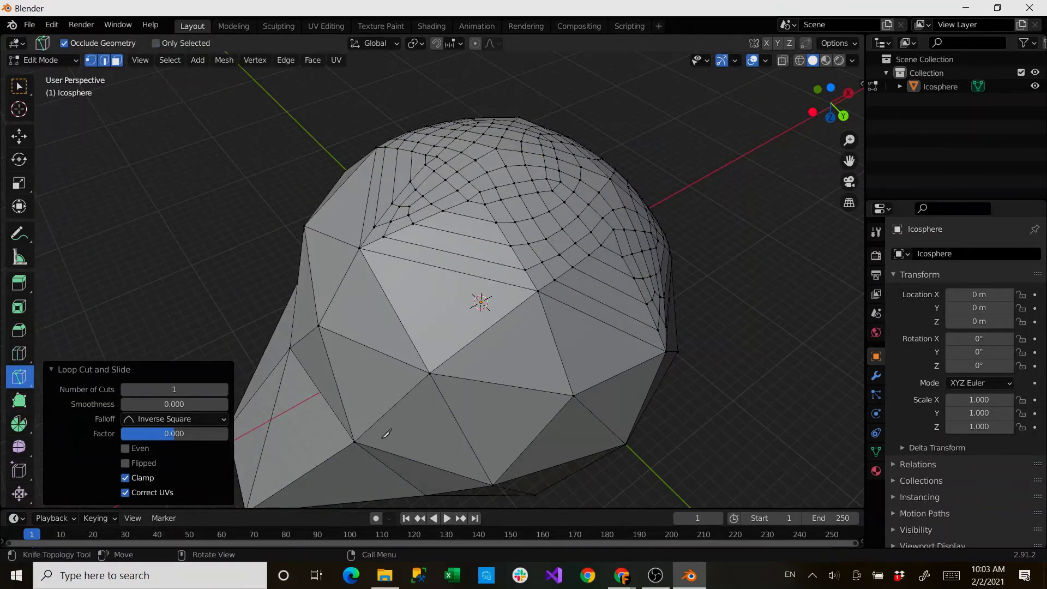
pyautogui.moveTo(385, 432); pyautogui.dragTo(408, 396, button='middle')
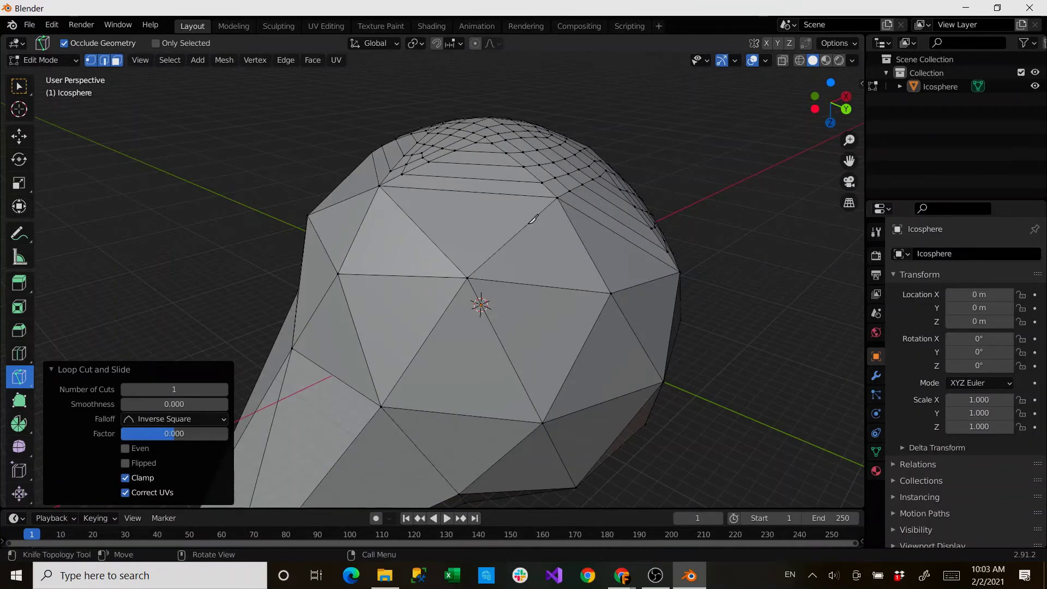
pyautogui.click(531, 221)
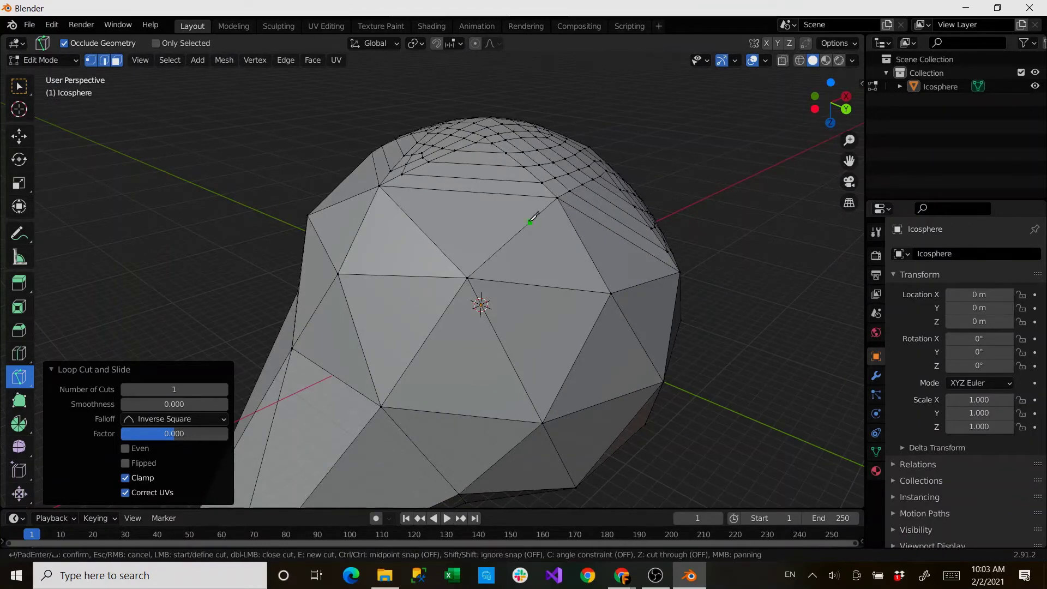
pyautogui.click(419, 228)
pyautogui.click(388, 275)
pyautogui.click(419, 349)
pyautogui.click(515, 371)
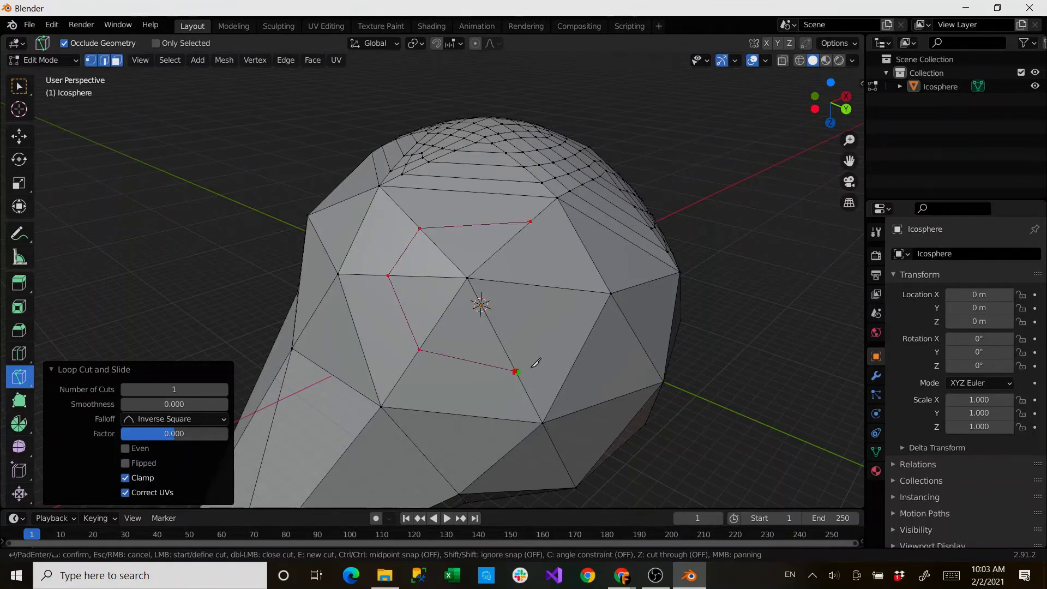
pyautogui.click(564, 288)
pyautogui.press('Return')
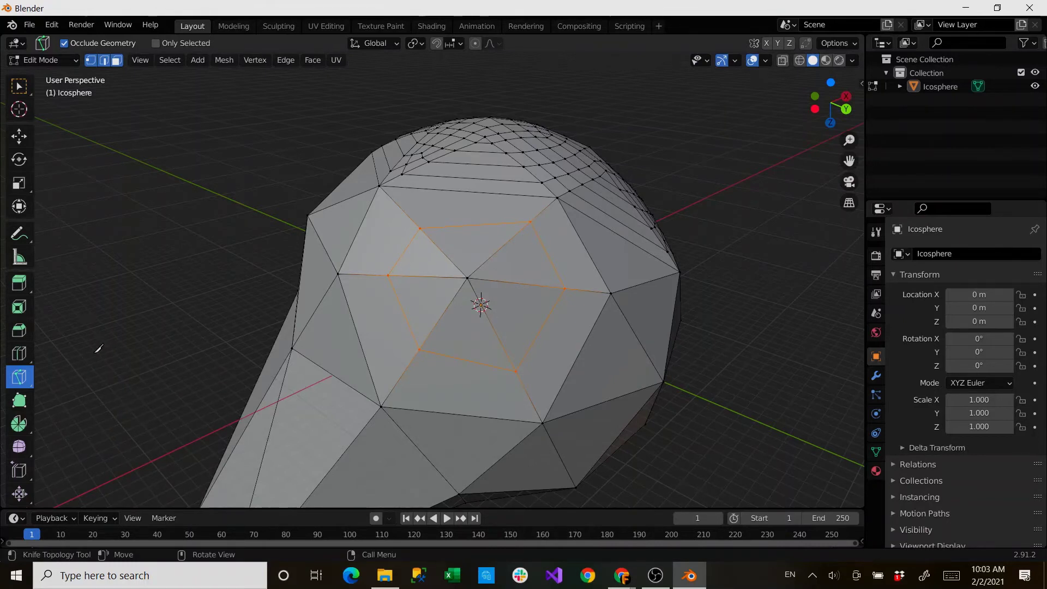
# - Knife-cut a freehand closed outline across the dense bevelled faces on the sphere's underside
pyautogui.moveTo(99, 347); pyautogui.dragTo(117, 309, button='middle')
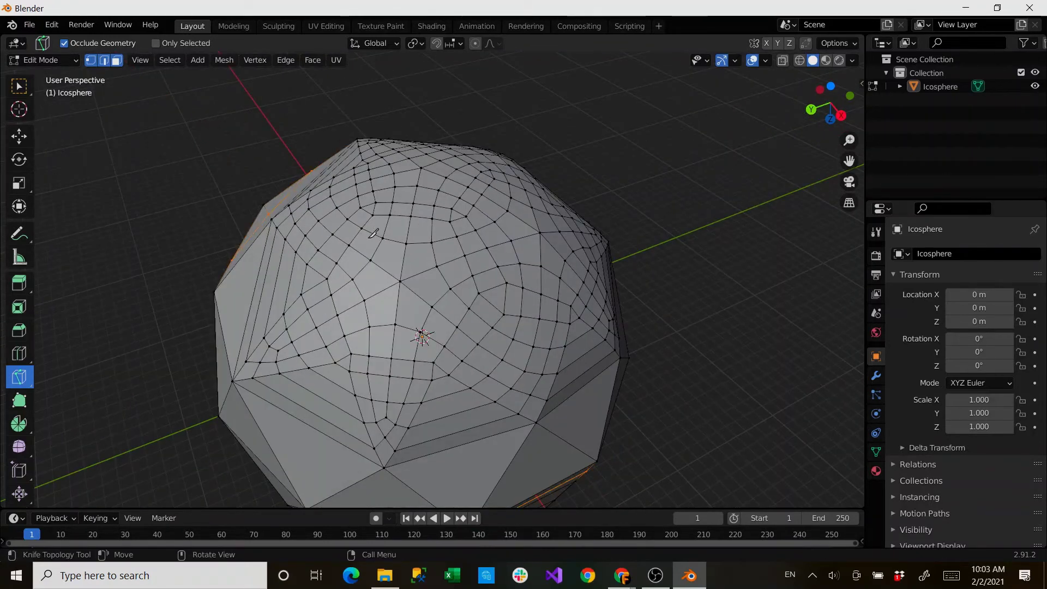
pyautogui.moveTo(369, 238)
pyautogui.mouseDown()
pyautogui.moveTo(448, 240)
pyautogui.moveTo(469, 259)
pyautogui.mouseUp()
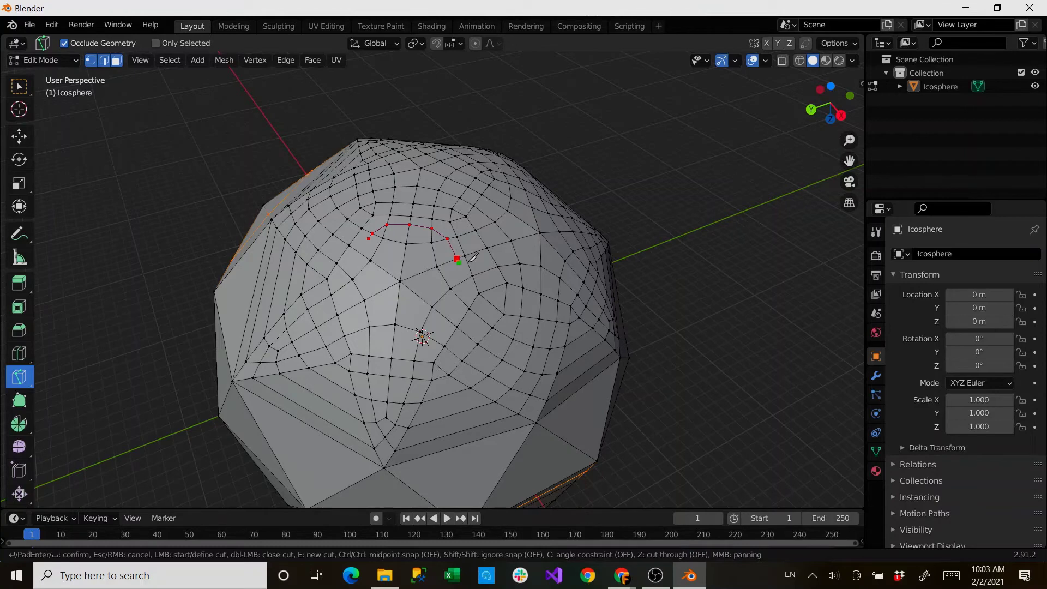
pyautogui.moveTo(472, 257); pyautogui.dragTo(370, 237)
pyautogui.press('Return')
pyautogui.moveTo(472, 239); pyautogui.dragTo(343, 229, button='middle')
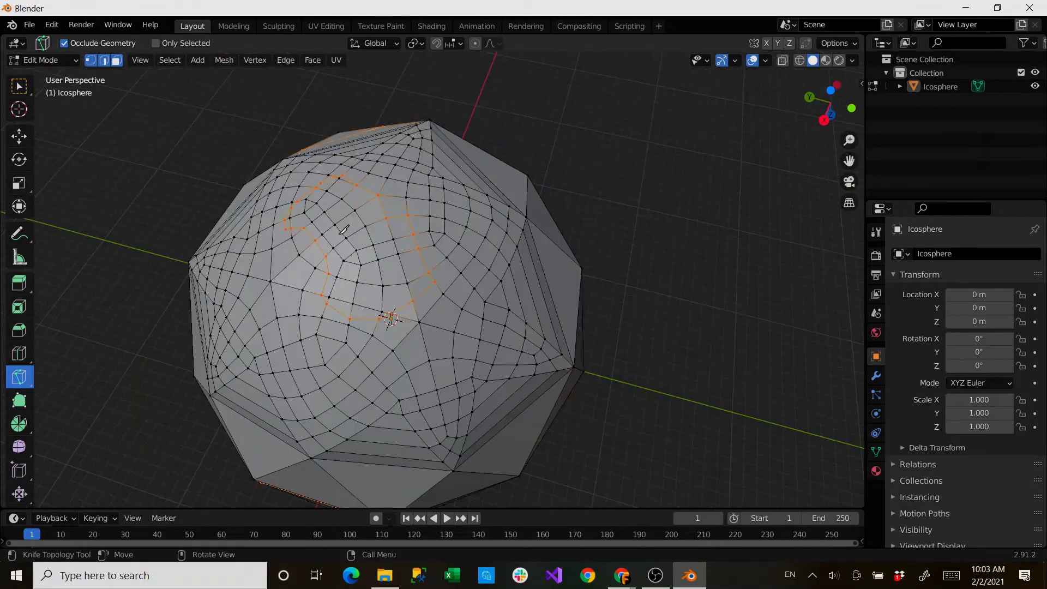
# - Use Poly Build to shift one corner vertex of the knife-cut hexagon and the neighbouring sphere vertex slightly across the surface
pyautogui.click(19, 400)
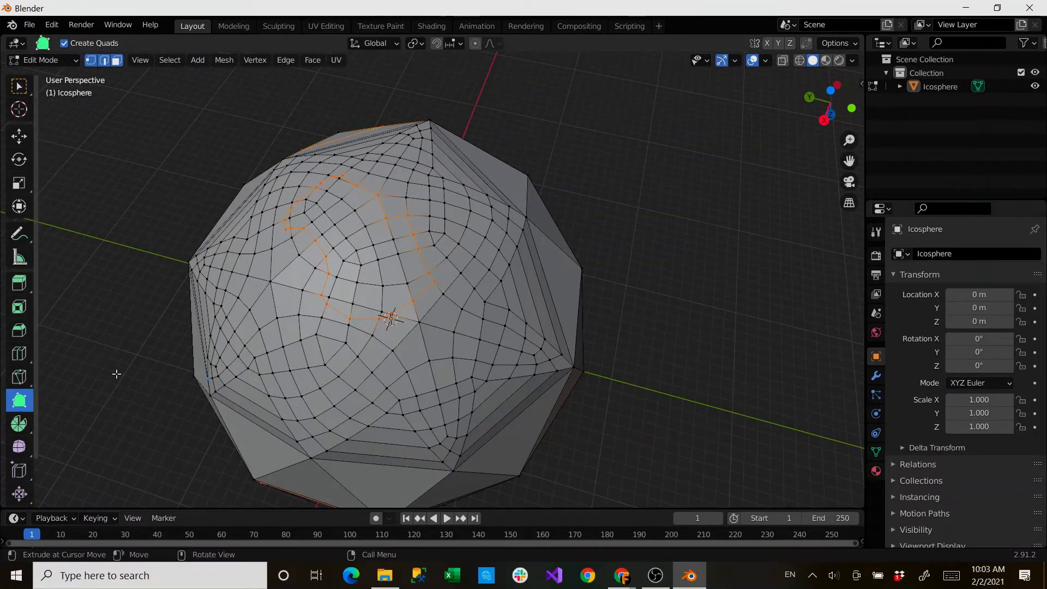
pyautogui.moveTo(116, 374); pyautogui.dragTo(353, 328, button='middle')
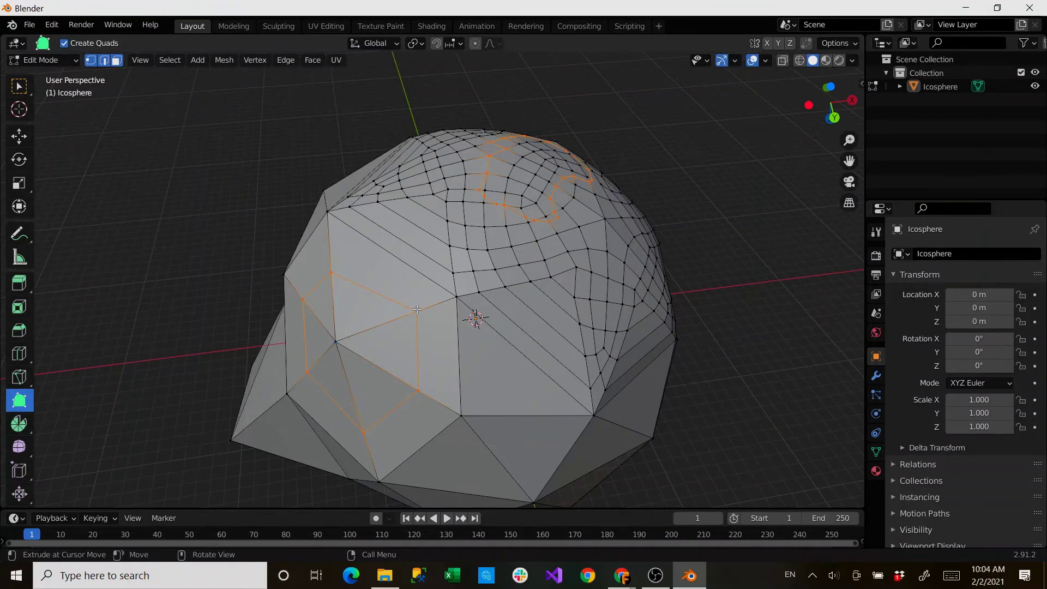
pyautogui.moveTo(416, 310); pyautogui.dragTo(397, 313)
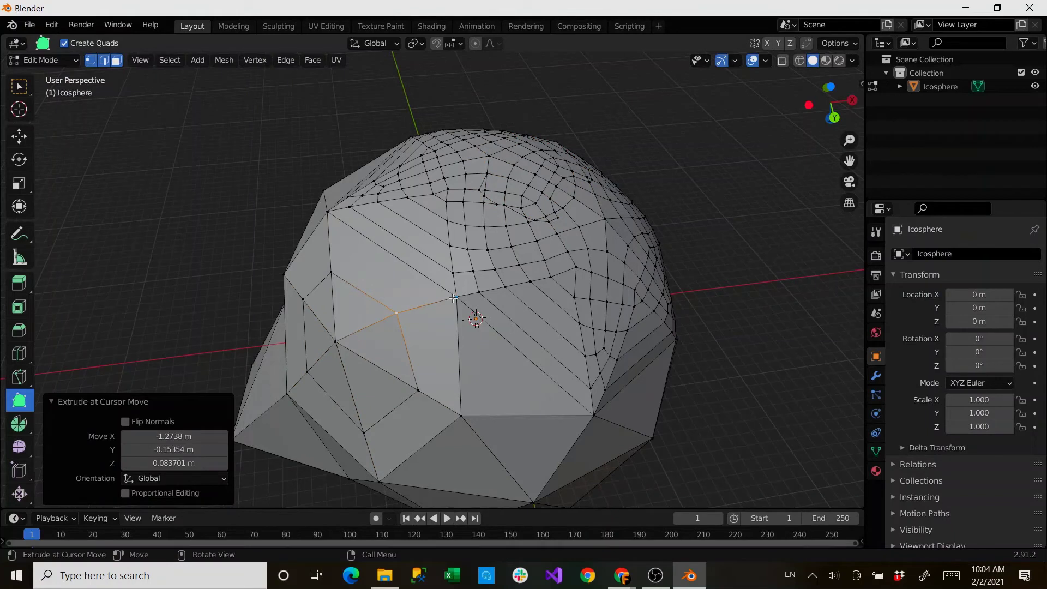
pyautogui.moveTo(453, 297); pyautogui.dragTo(434, 292)
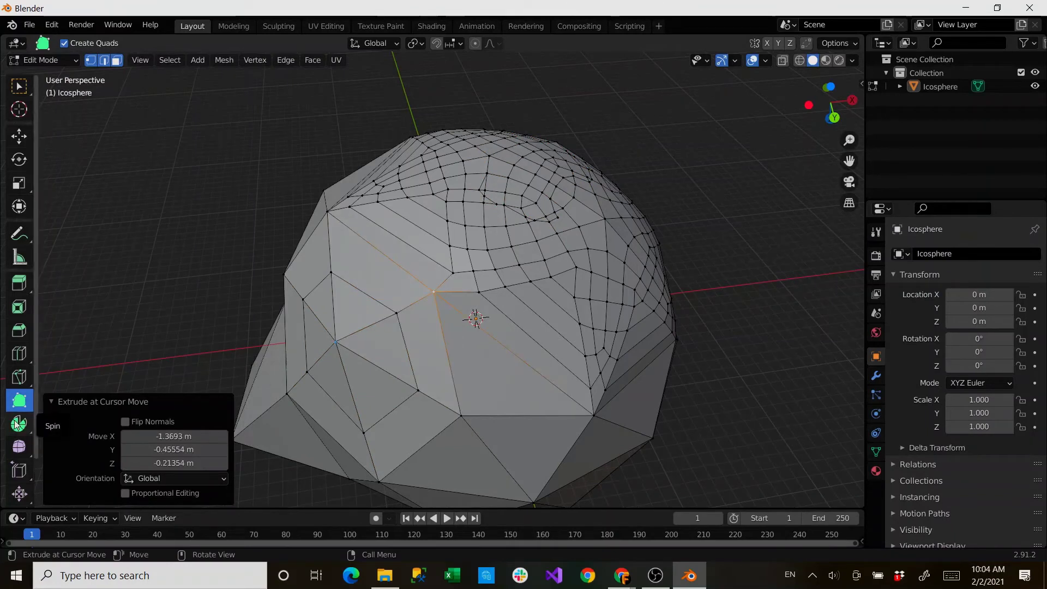
# - Try to spin the selected vertex around the Z axis in 12 steps to an angle of -141°
pyautogui.click(16, 424)
pyautogui.moveTo(417, 394); pyautogui.dragTo(603, 419)
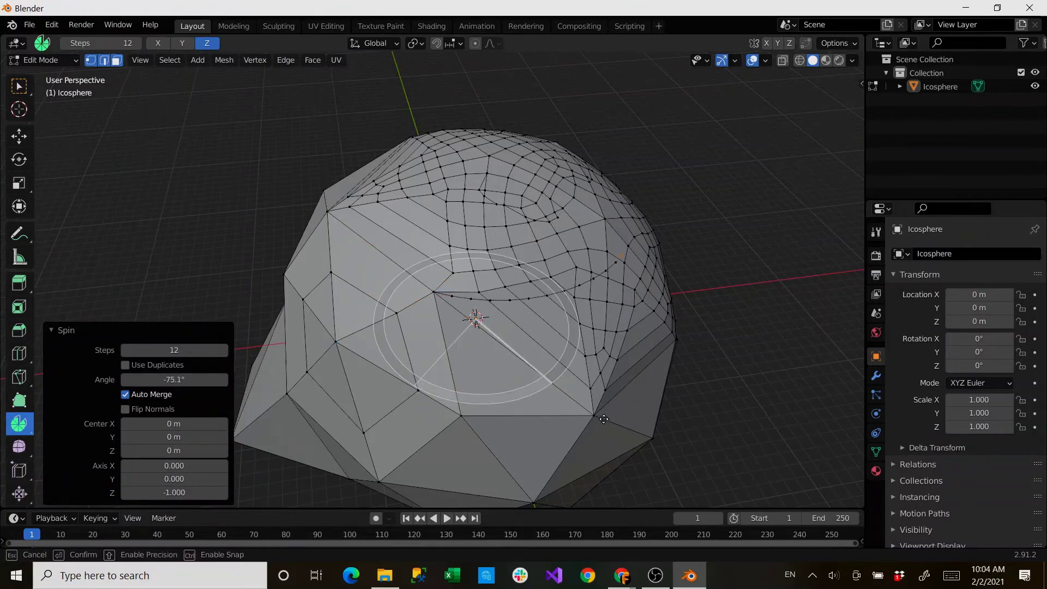
pyautogui.moveTo(603, 419); pyautogui.dragTo(690, 365)
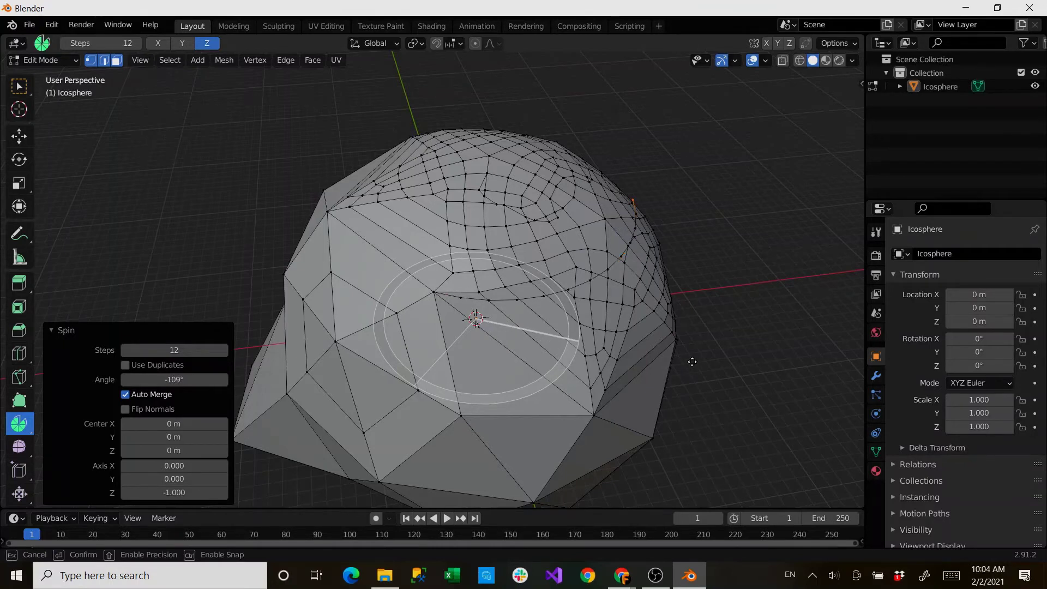
pyautogui.moveTo(692, 361); pyautogui.dragTo(686, 281)
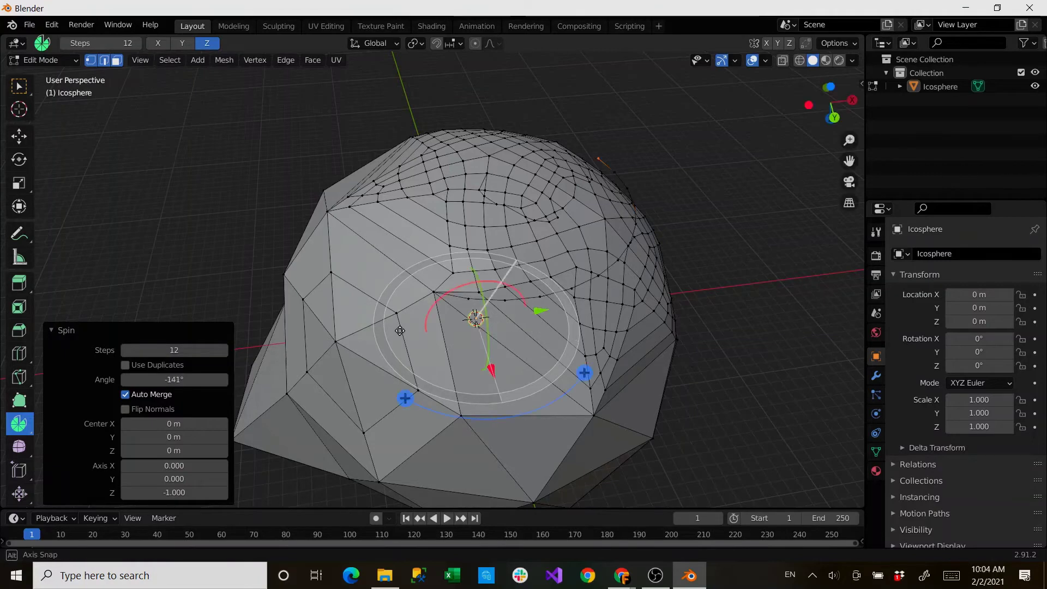
# - Try further spinning to 150° with the spin axis tilted, and undo the spins
pyautogui.moveTo(400, 330); pyautogui.dragTo(518, 317, button='middle')
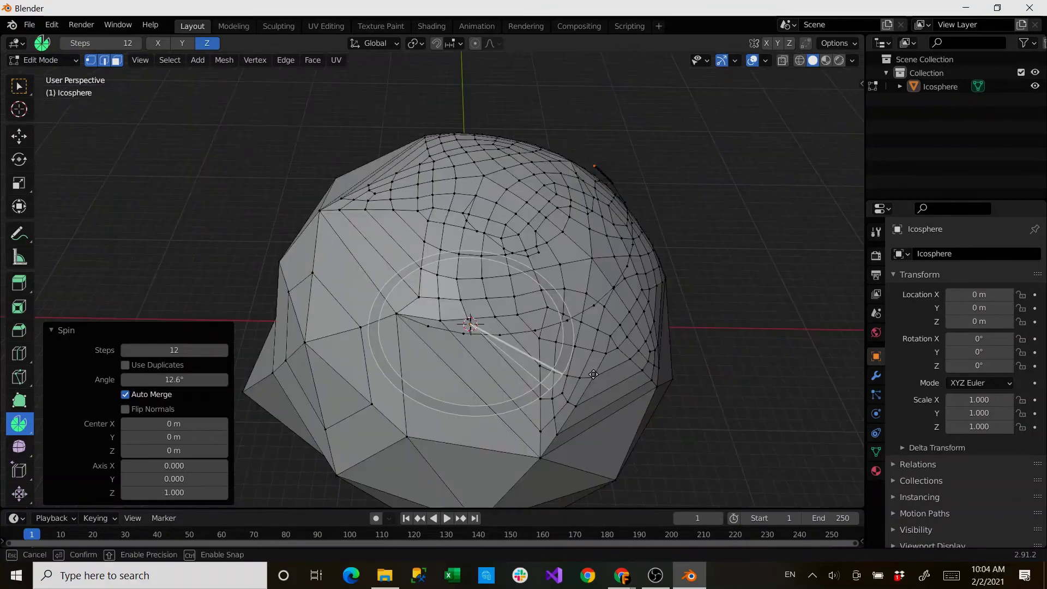
pyautogui.moveTo(593, 373); pyautogui.dragTo(596, 330)
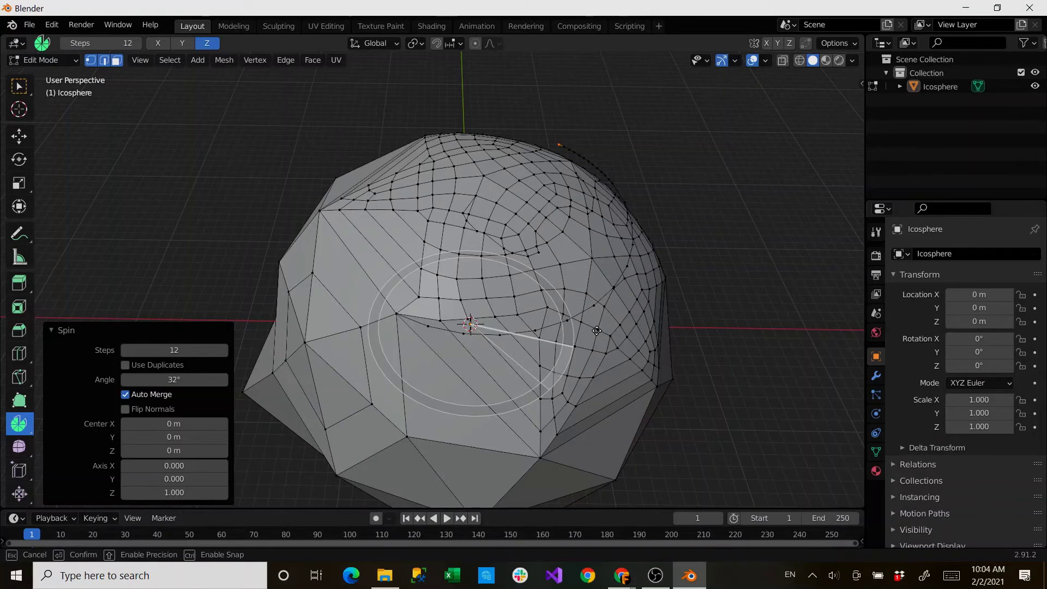
pyautogui.moveTo(597, 331); pyautogui.dragTo(479, 291)
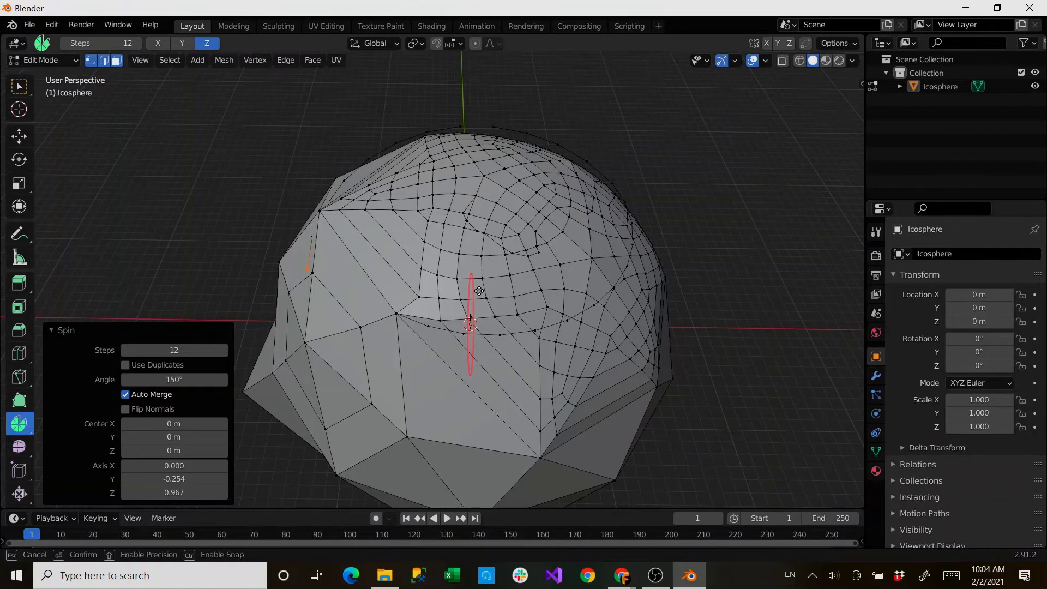
pyautogui.moveTo(479, 291); pyautogui.dragTo(480, 288)
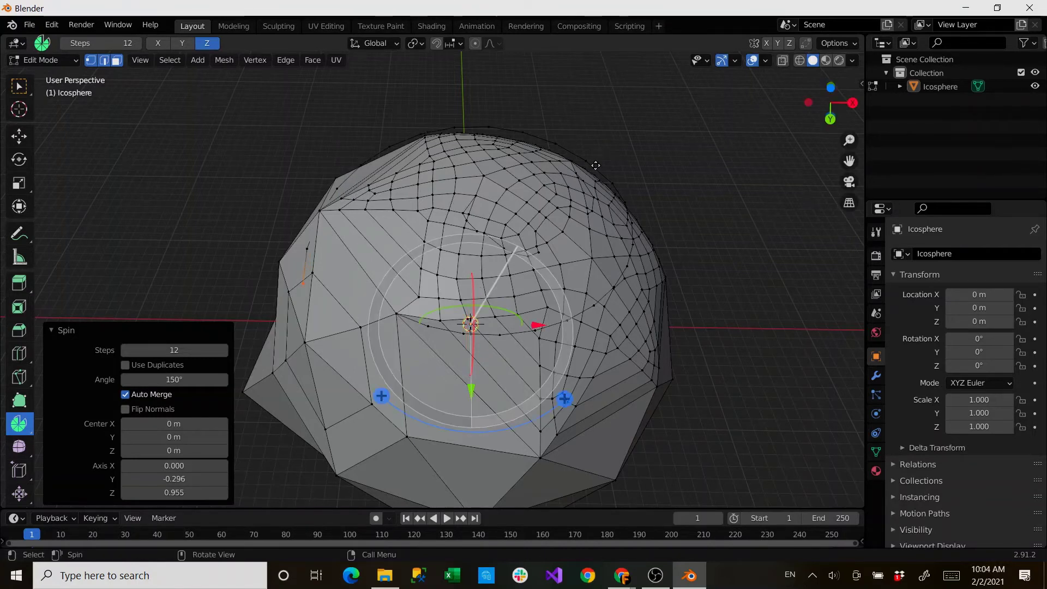
pyautogui.hotkey('ctrl', 'z')
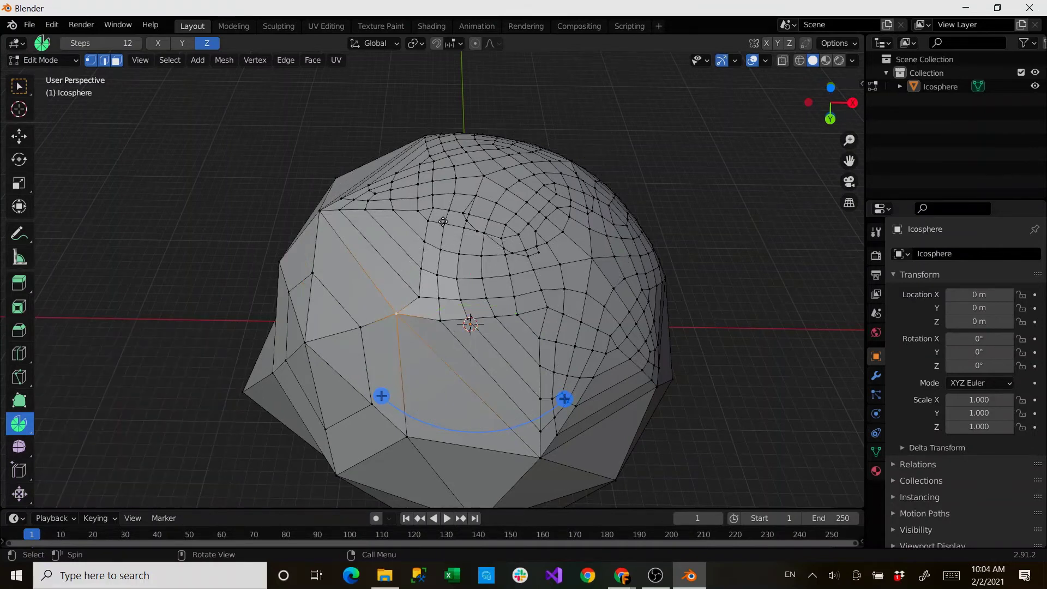
# - Smooth the selected faces, including the sphere's extruded spike, with the Smooth tool at a smoothing value of 0.479
pyautogui.moveTo(443, 222); pyautogui.dragTo(382, 256, button='middle')
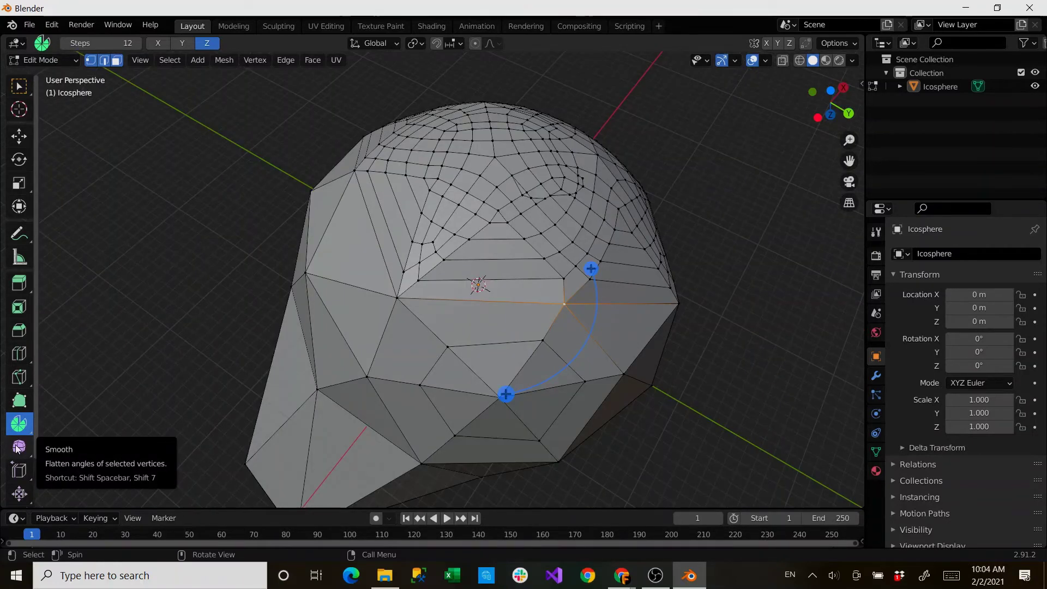
pyautogui.click(18, 448)
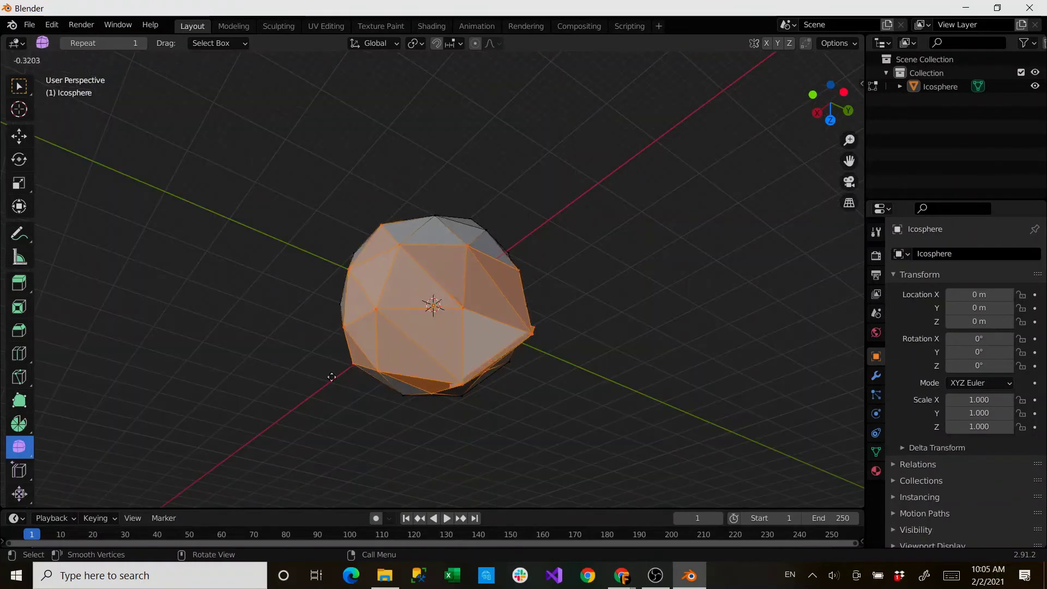
pyautogui.moveTo(331, 377); pyautogui.dragTo(288, 392)
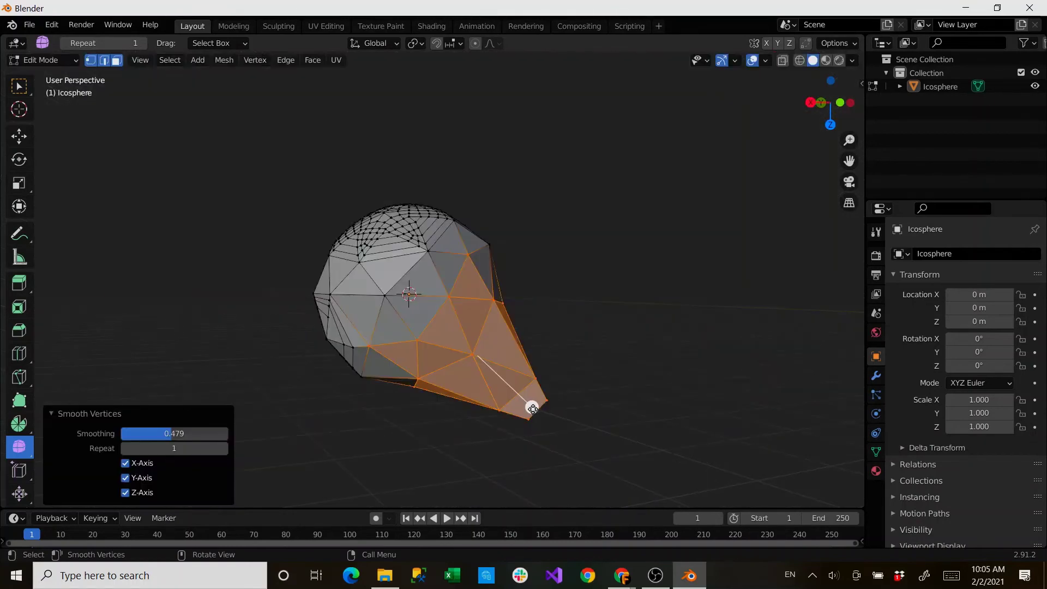
pyautogui.moveTo(532, 408)
pyautogui.mouseDown()
pyautogui.moveTo(563, 432)
pyautogui.moveTo(545, 413)
pyautogui.mouseUp()
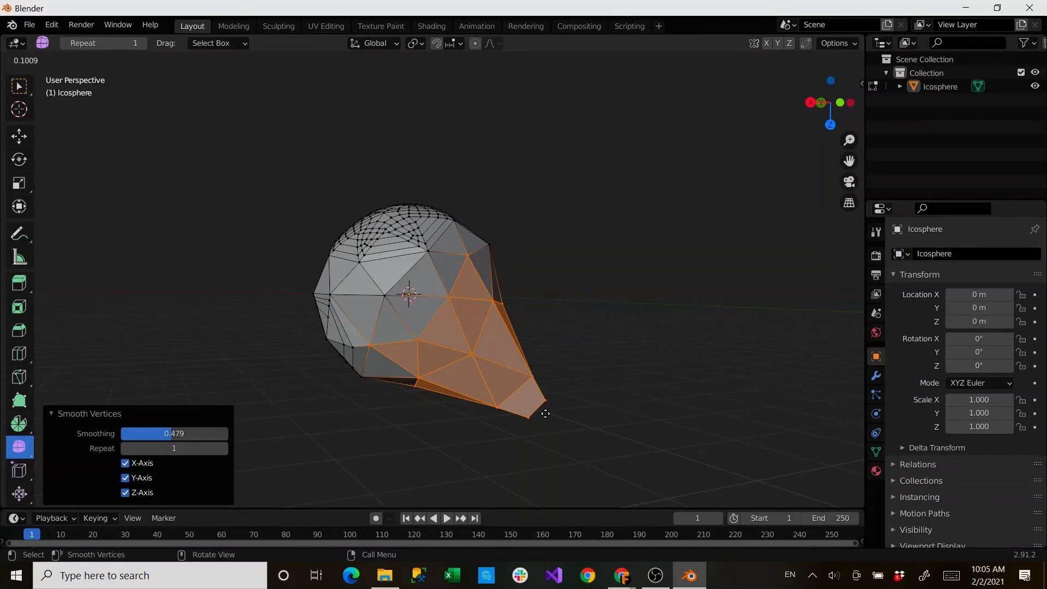
pyautogui.moveTo(545, 413); pyautogui.dragTo(655, 394, button='middle')
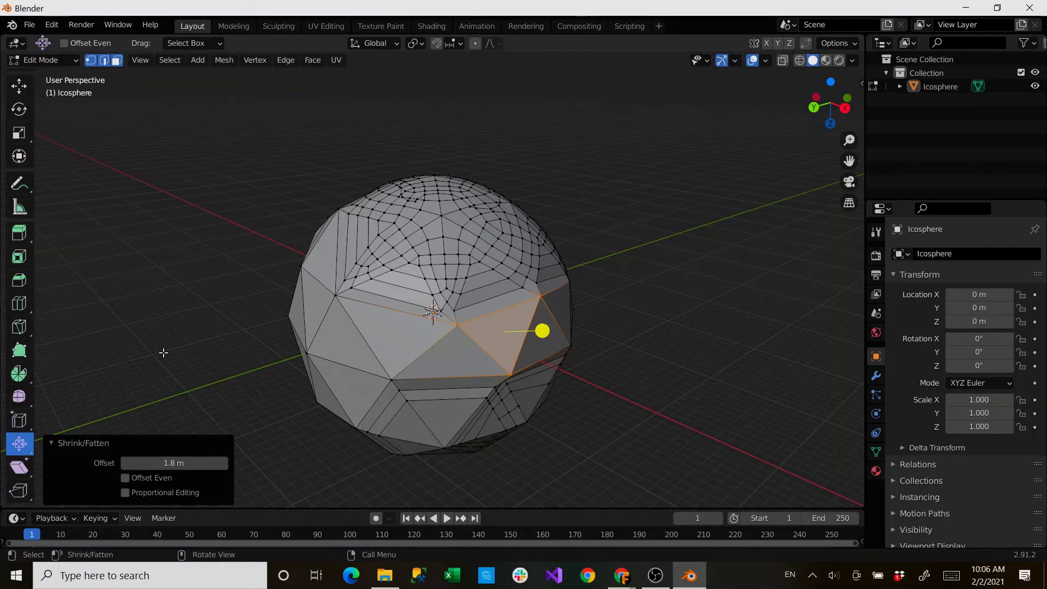
# - Shear the selected faces along X by an offset of 0.036 and rip the mesh open at one of their vertices
pyautogui.click(19, 467)
pyautogui.click(21, 491)
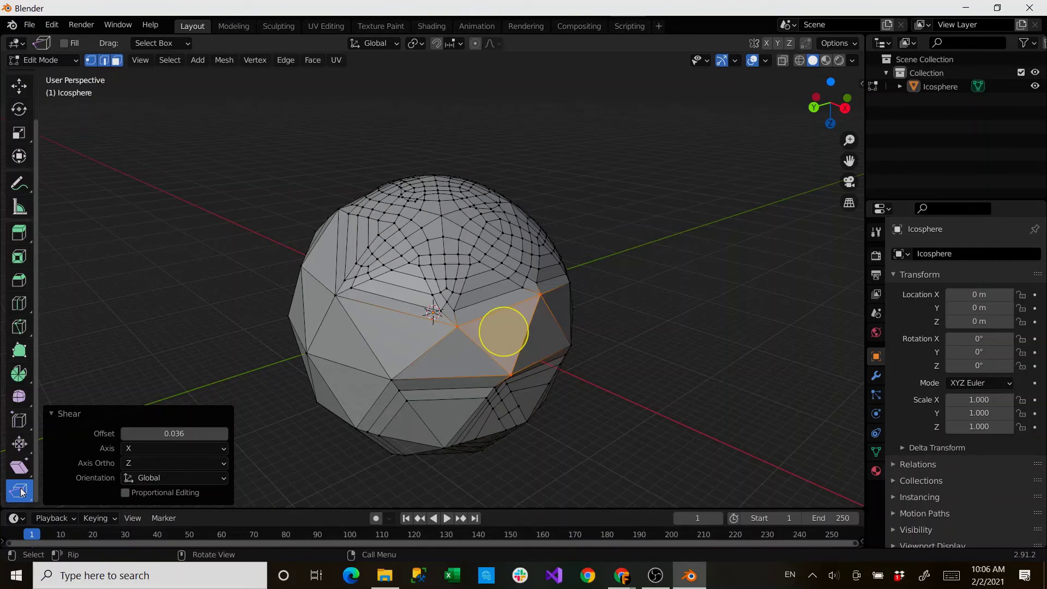
pyautogui.moveTo(523, 360); pyautogui.dragTo(446, 359, button='middle')
pyautogui.click(446, 360)
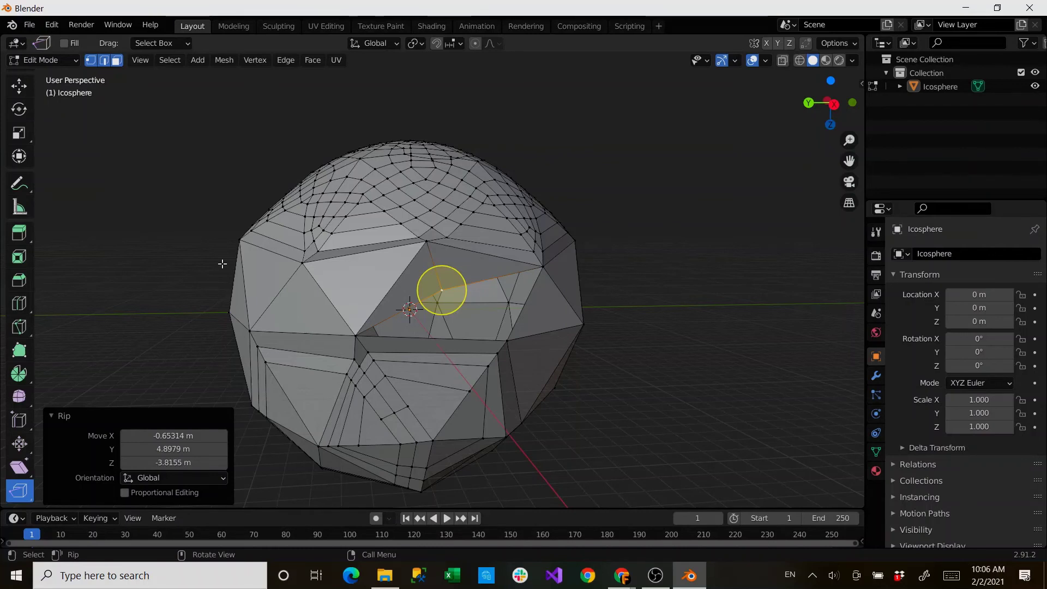
# - In edge select mode, select two adjoining rim edges of the ripped hole and fill the triangle between them with a face
pyautogui.press('2')
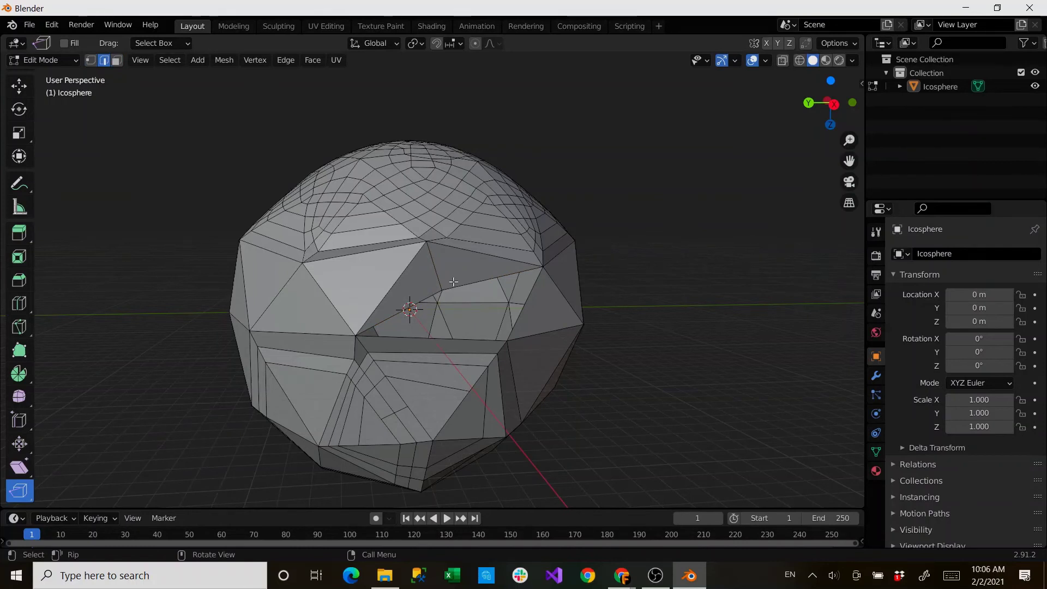
pyautogui.moveTo(453, 282); pyautogui.dragTo(491, 335, button='middle')
pyautogui.keyDown('shift'); pyautogui.click(491, 336); pyautogui.keyUp('shift')
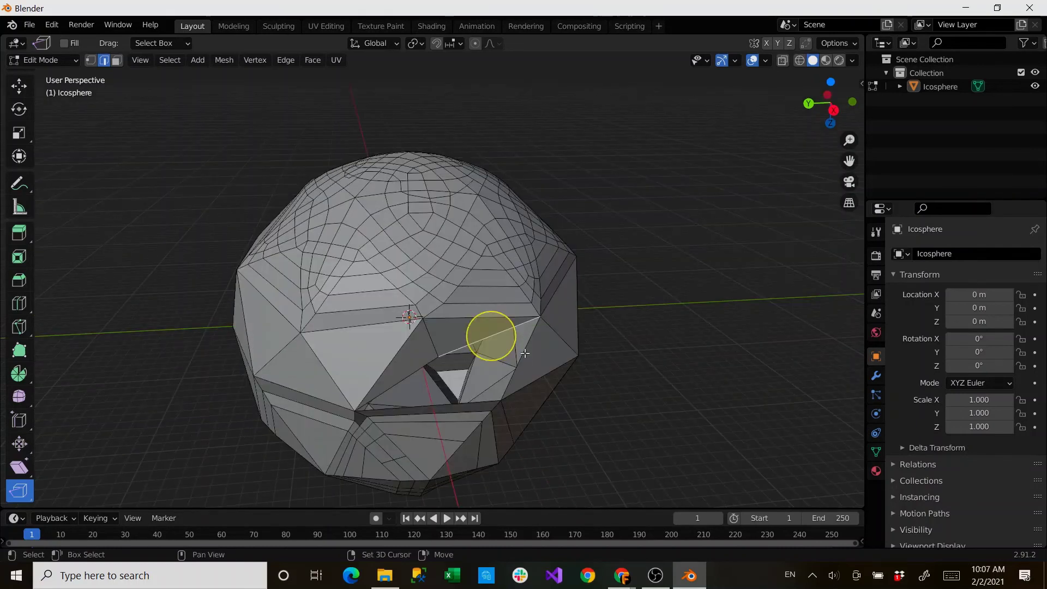
pyautogui.keyDown('shift'); pyautogui.click(524, 353); pyautogui.keyUp('shift')
pyautogui.scroll(2, 19, 109)
pyautogui.click(15, 84)
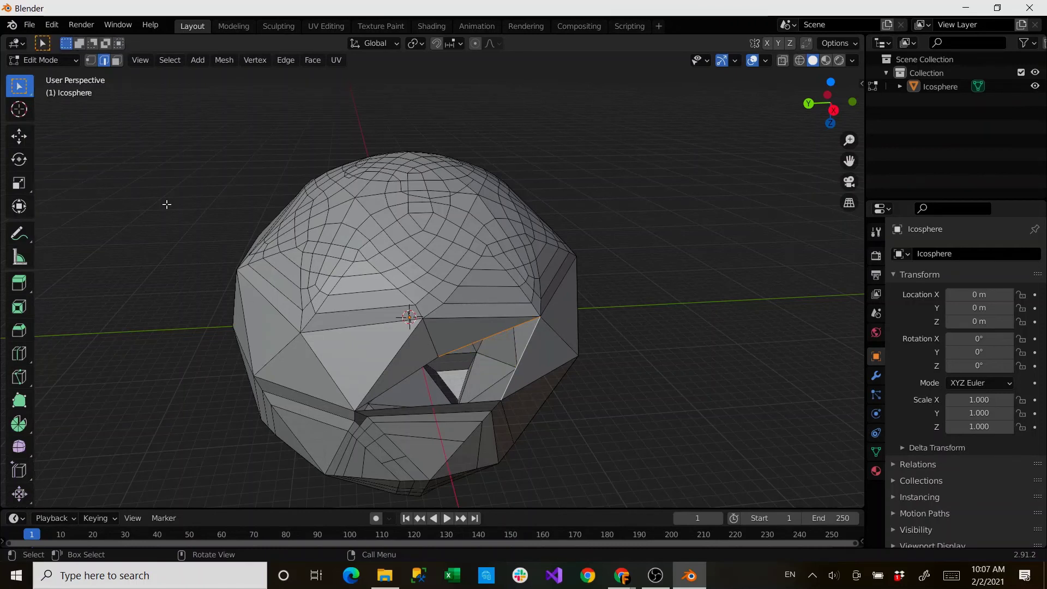
pyautogui.scroll(-2, 24, 494)
pyautogui.scroll(2, 24, 493)
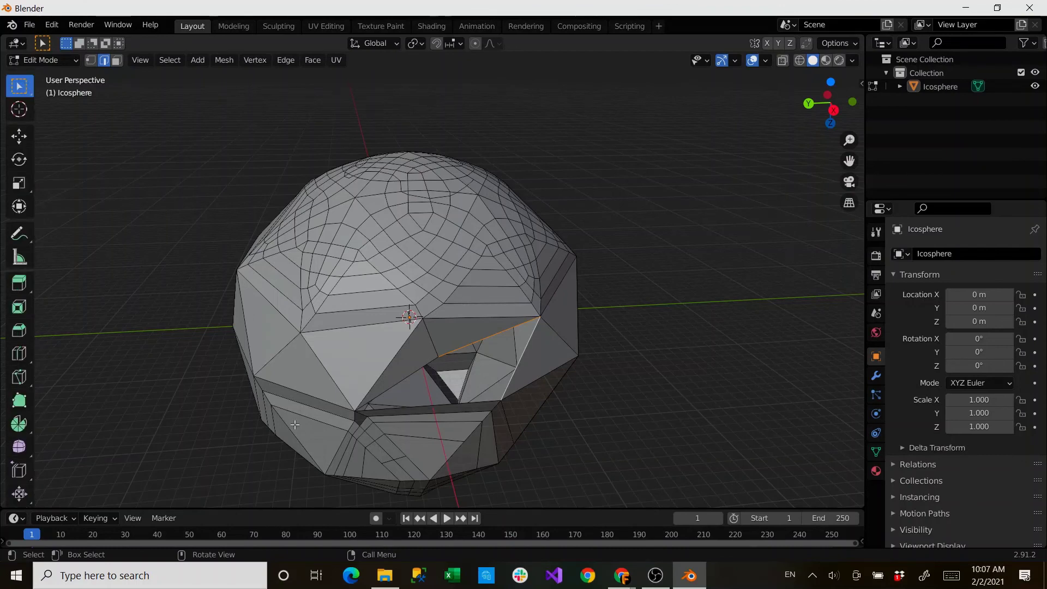
pyautogui.moveTo(294, 425); pyautogui.dragTo(289, 364, button='middle')
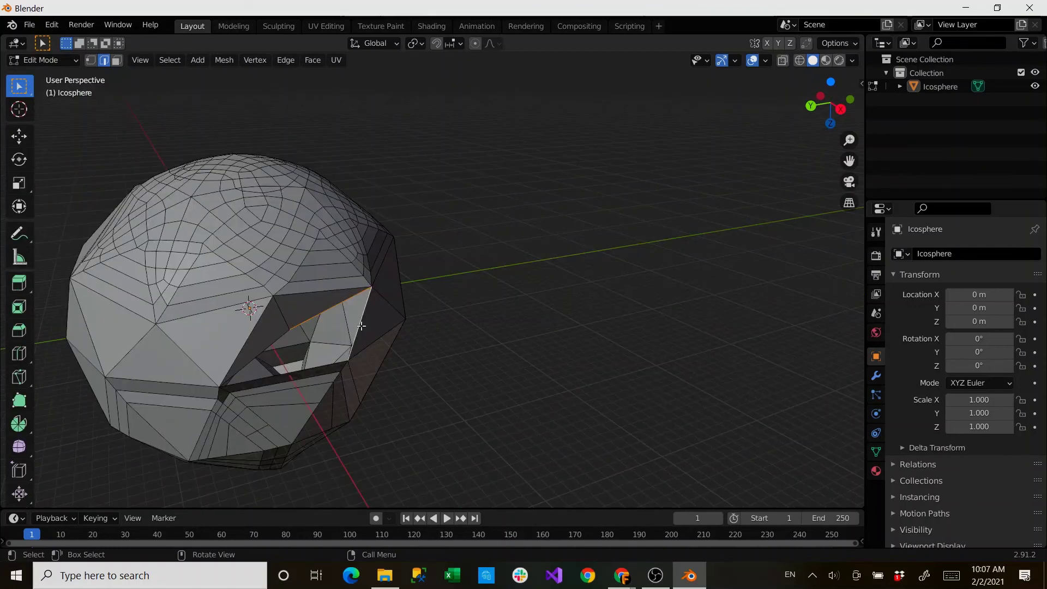
pyautogui.keyDown('shift'); pyautogui.click(298, 334); pyautogui.keyUp('shift')
pyautogui.scroll(2, 245, 368)
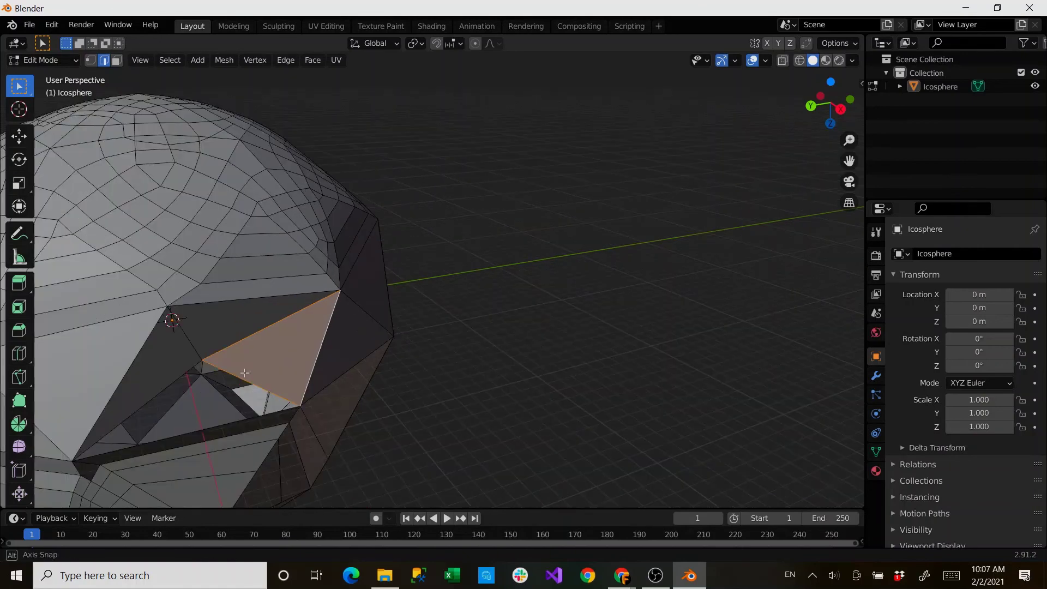
# - Fill the remaining triangular gap of the ripped hole with a face from its rim edges and clear the selection
pyautogui.moveTo(245, 373); pyautogui.dragTo(291, 364, button='middle')
pyautogui.click(291, 364)
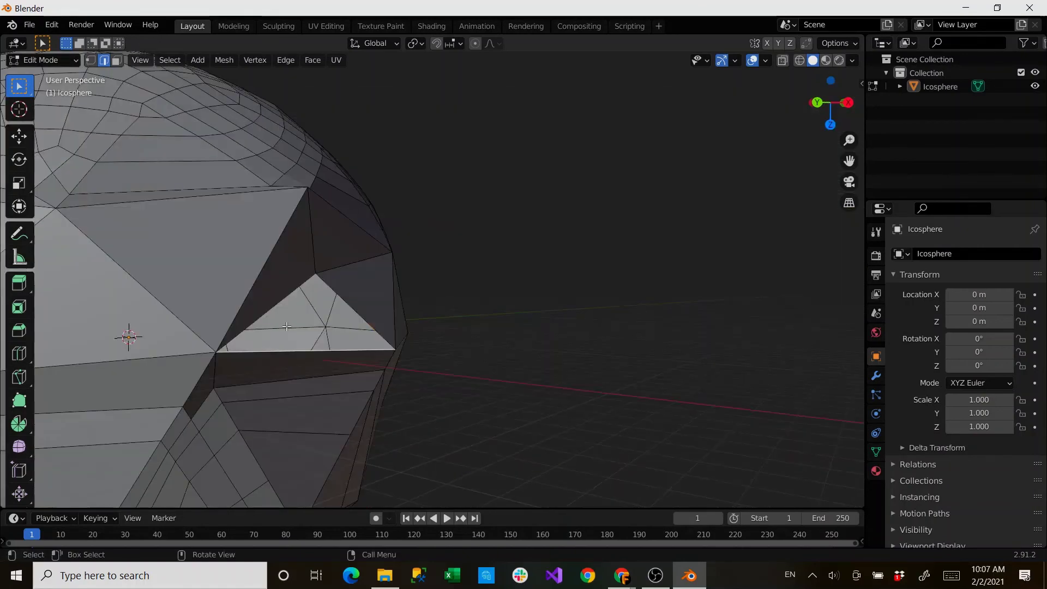
pyautogui.keyDown('shift'); pyautogui.click(342, 289); pyautogui.keyUp('shift')
pyautogui.moveTo(342, 289); pyautogui.dragTo(319, 337, button='middle')
pyautogui.keyDown('shift'); pyautogui.click(228, 345); pyautogui.keyUp('shift')
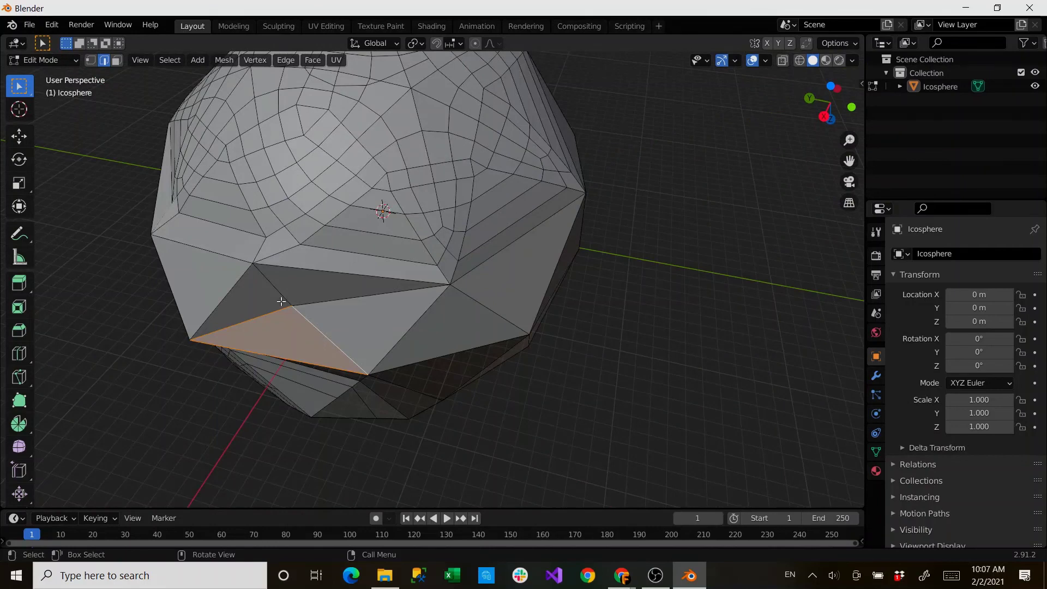
pyautogui.scroll(-3, 275, 314)
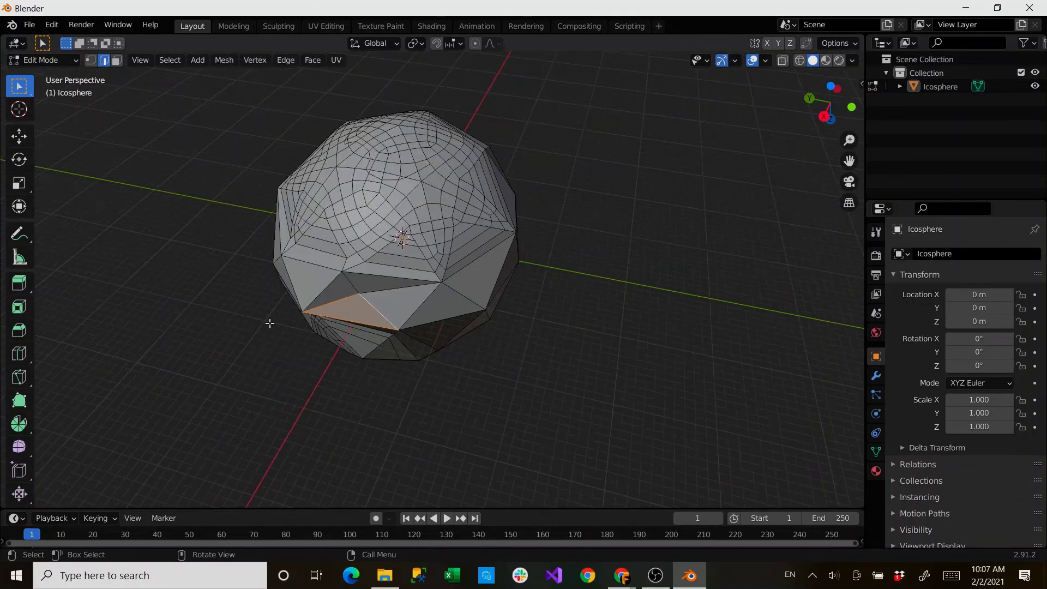
pyautogui.moveTo(269, 323); pyautogui.dragTo(419, 363, button='middle')
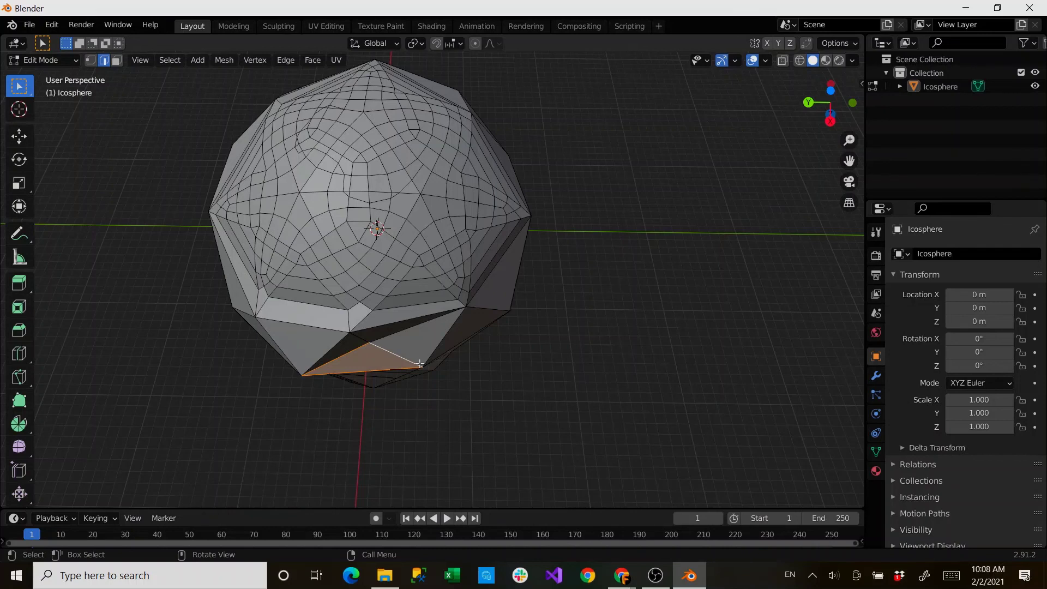
pyautogui.click(263, 402)
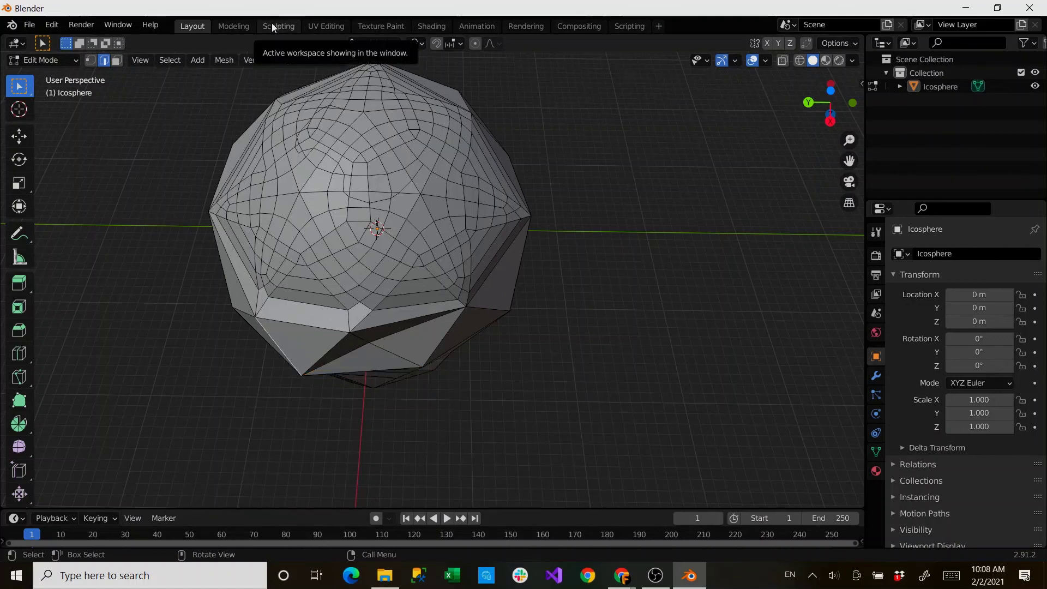
pyautogui.moveTo(278, 235); pyautogui.dragTo(387, 224, button='middle')
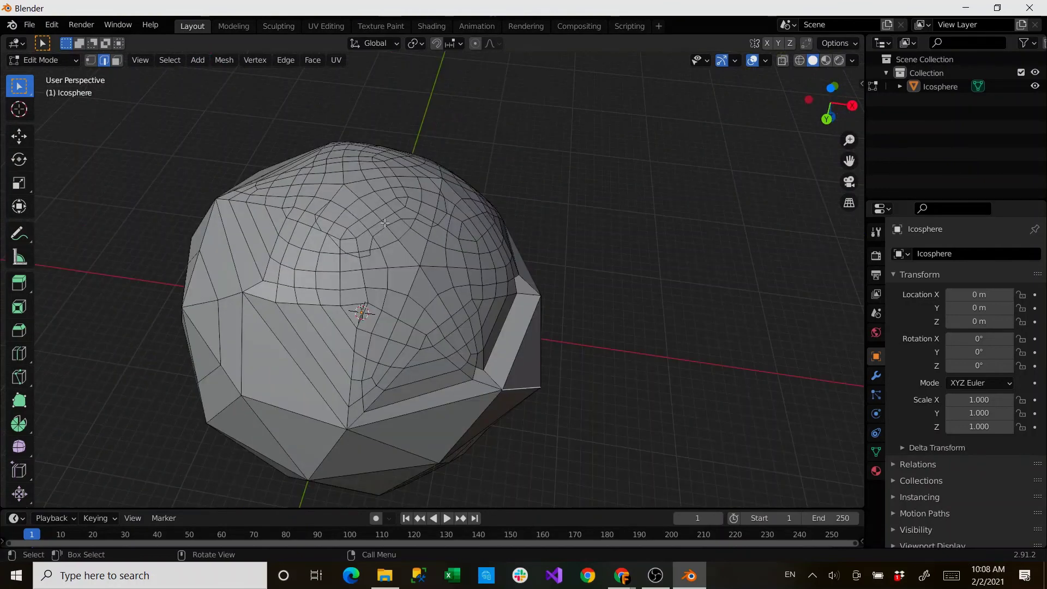